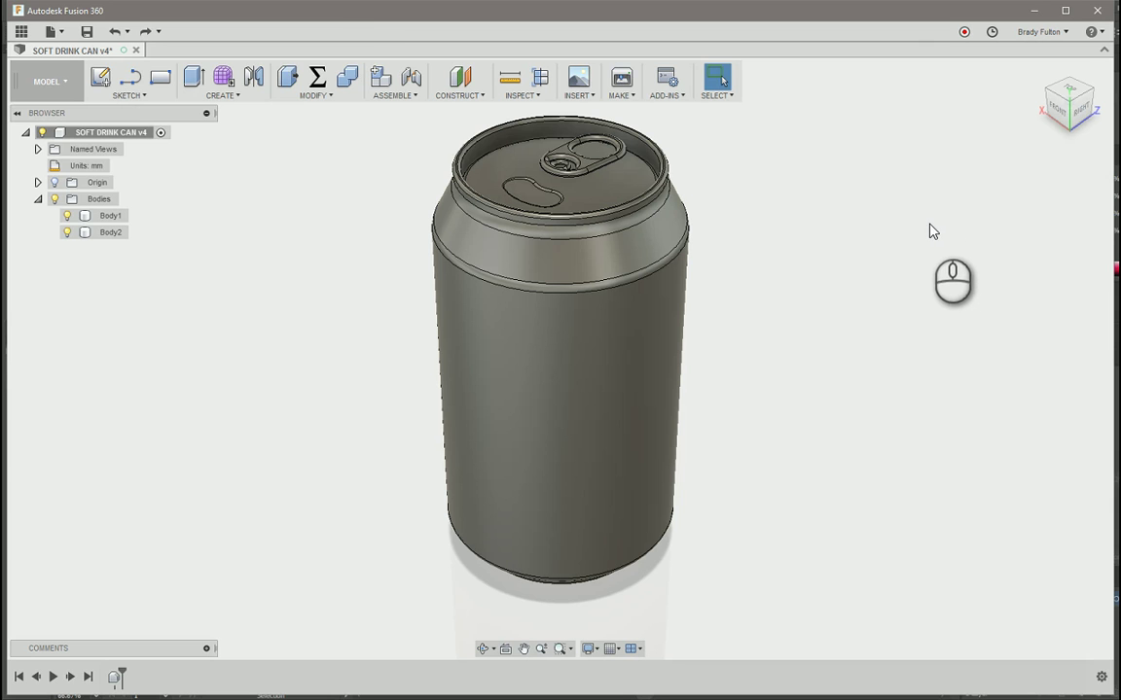
# - Start a decal on the can's side face, then cancel it without choosing an image
pyautogui.hotkey('alt', 'Tab')
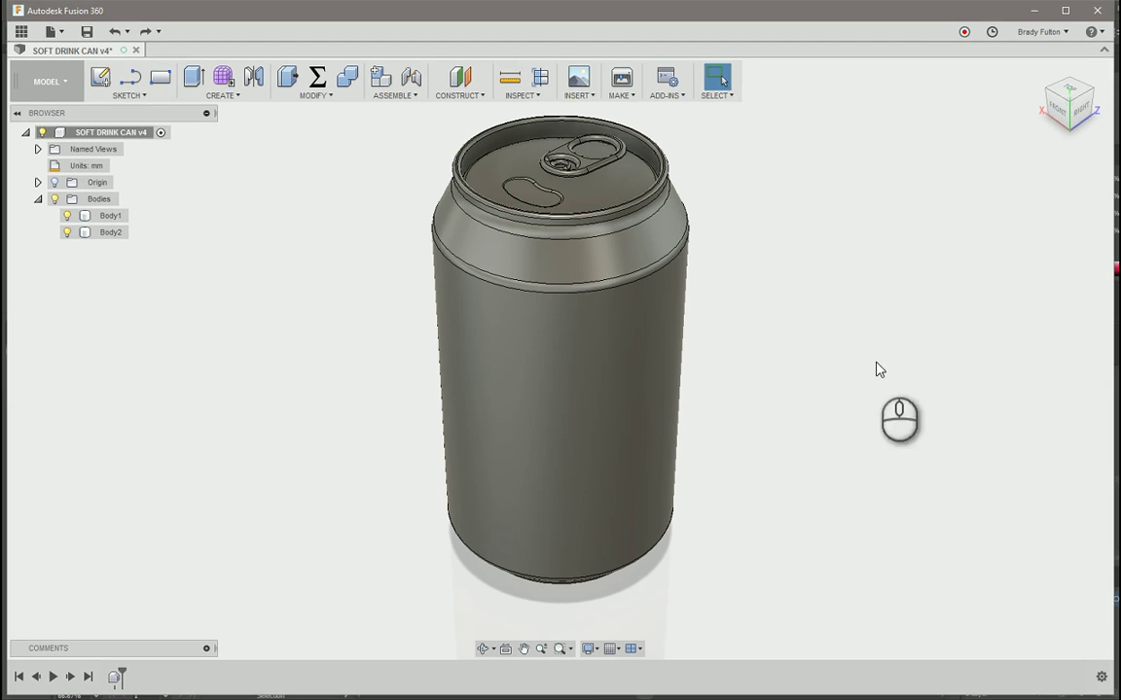
pyautogui.click(582, 93)
pyautogui.click(585, 112)
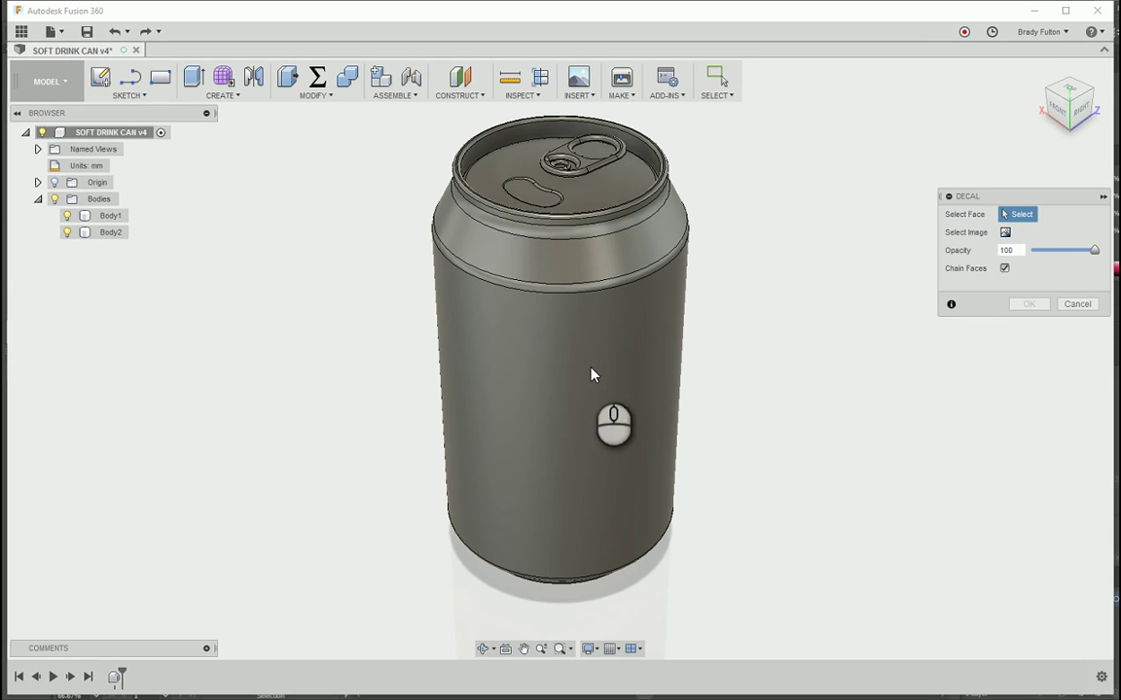
pyautogui.click(635, 333)
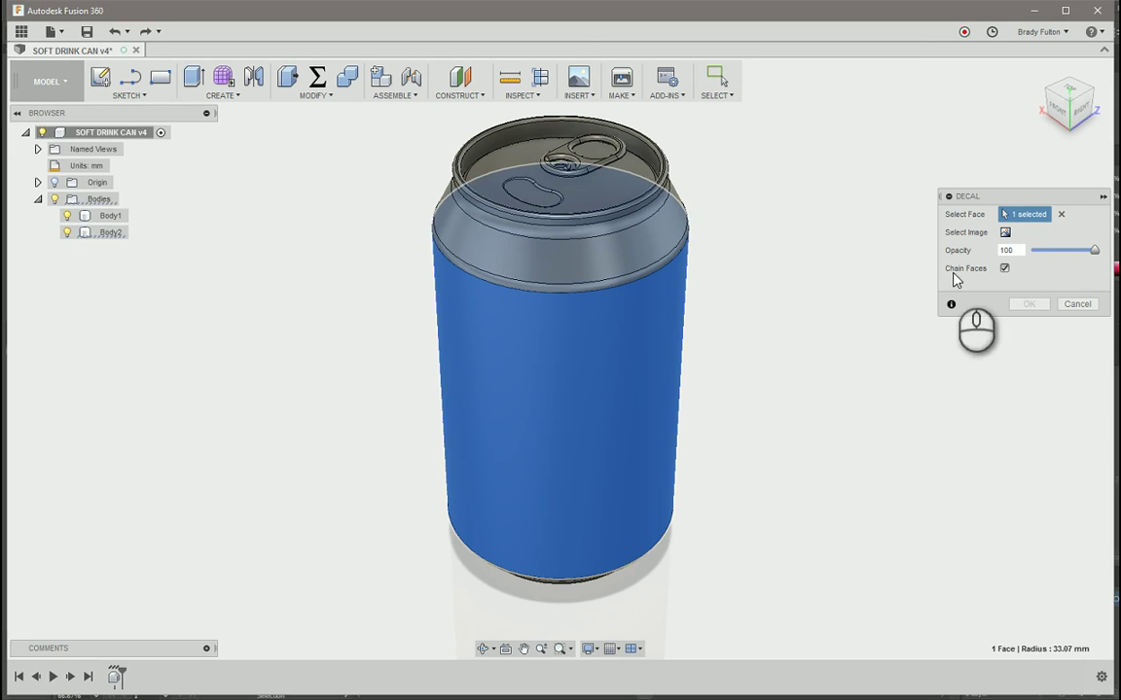
pyautogui.click(1005, 233)
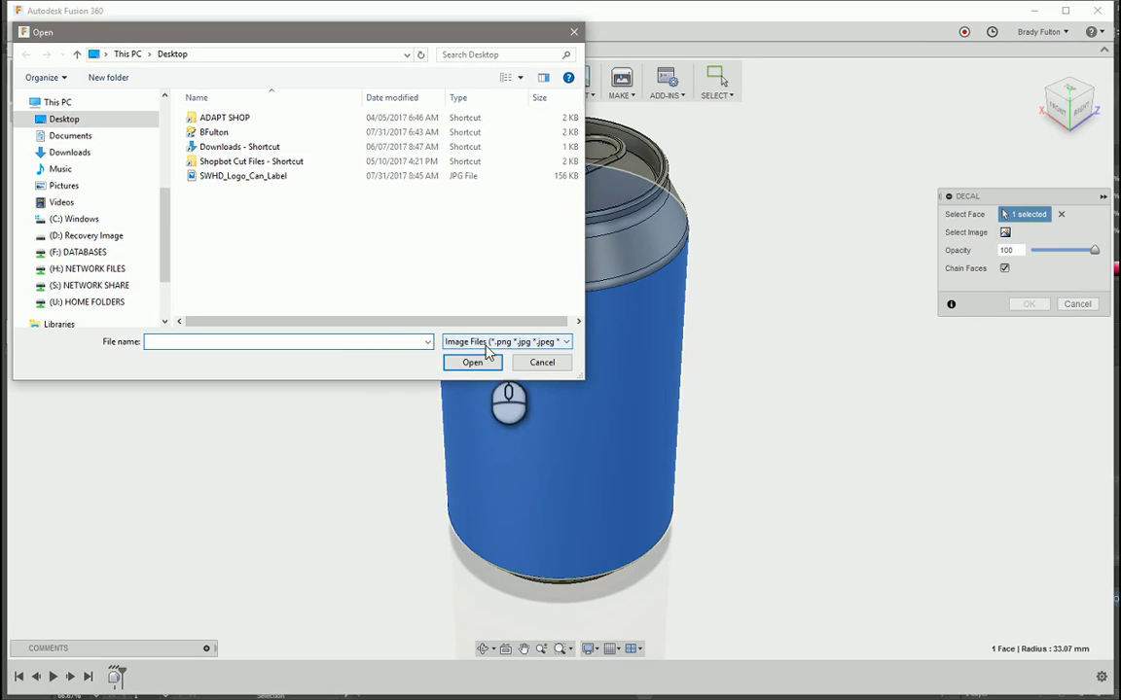
pyautogui.click(538, 346)
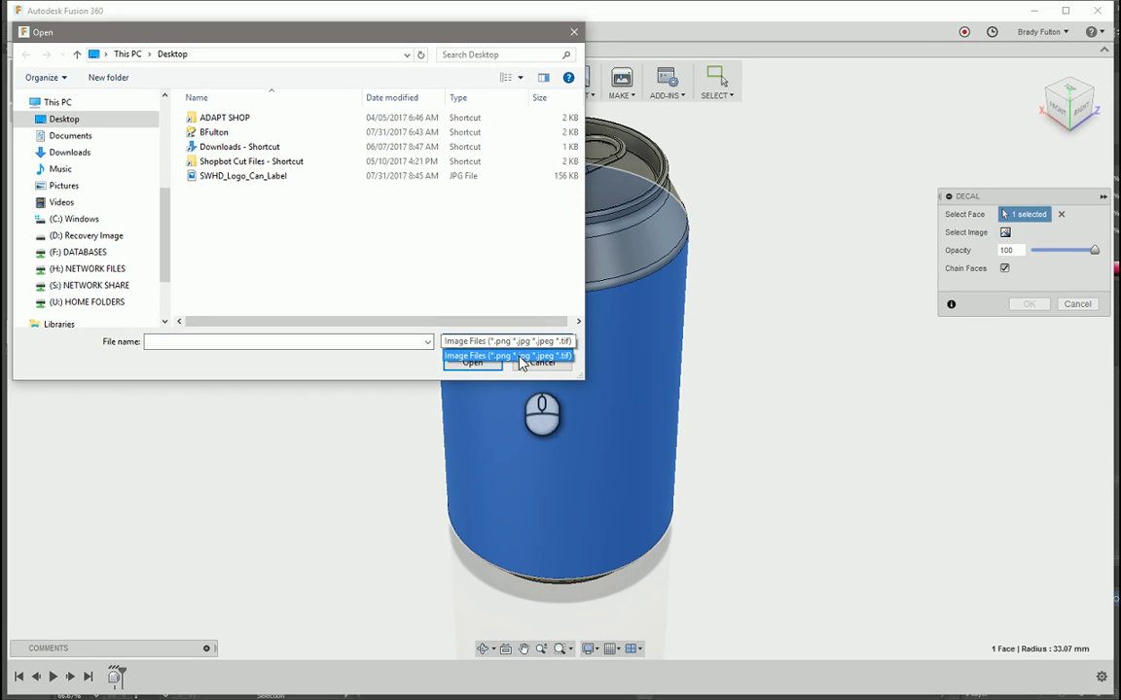
pyautogui.click(525, 356)
pyautogui.click(542, 362)
pyautogui.click(1073, 306)
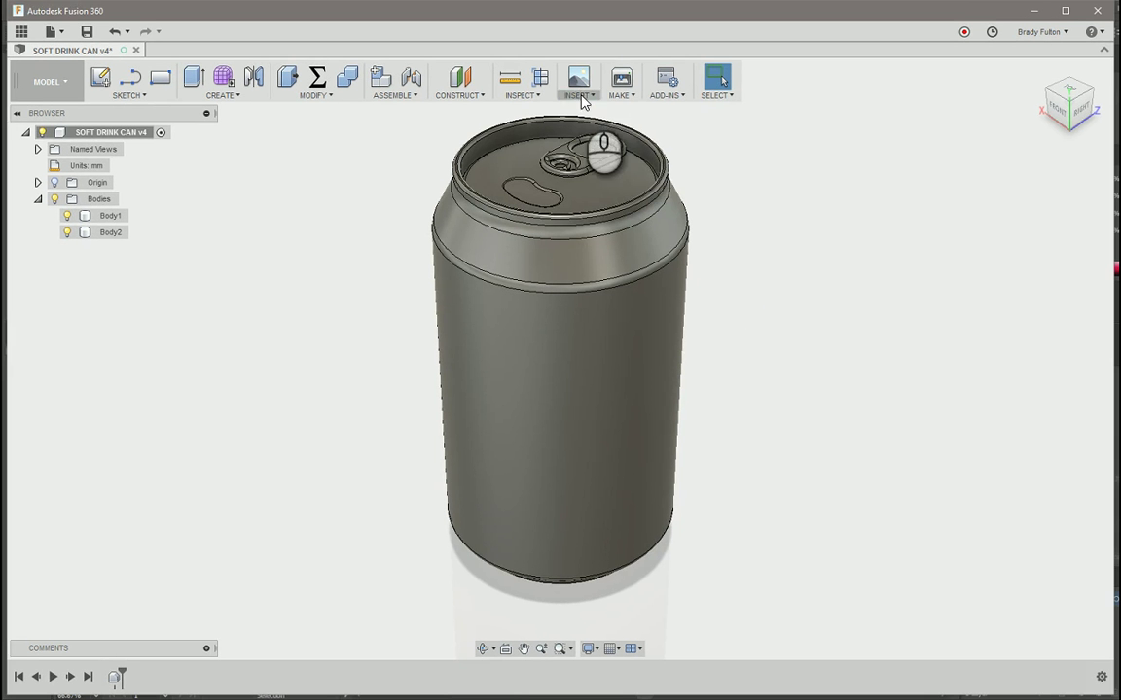
# - Place a decal on the can's side face using the SWHD_Logo_Can_Label image
pyautogui.click(581, 96)
pyautogui.click(589, 114)
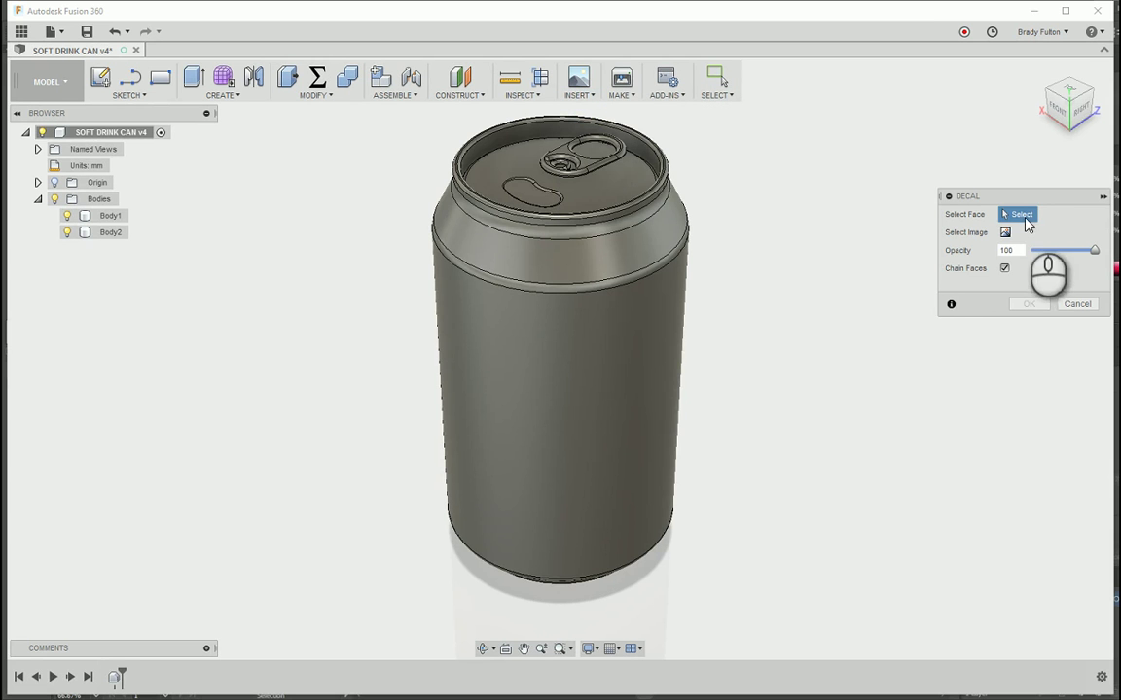
pyautogui.click(548, 382)
pyautogui.click(1005, 232)
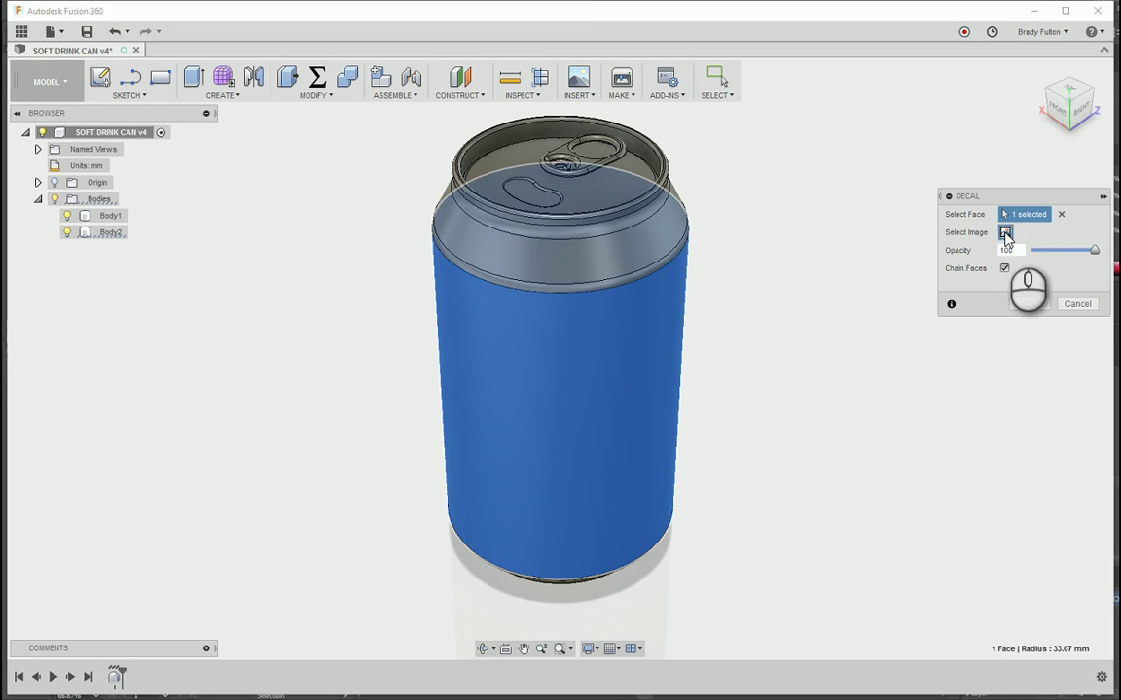
pyautogui.click(244, 176)
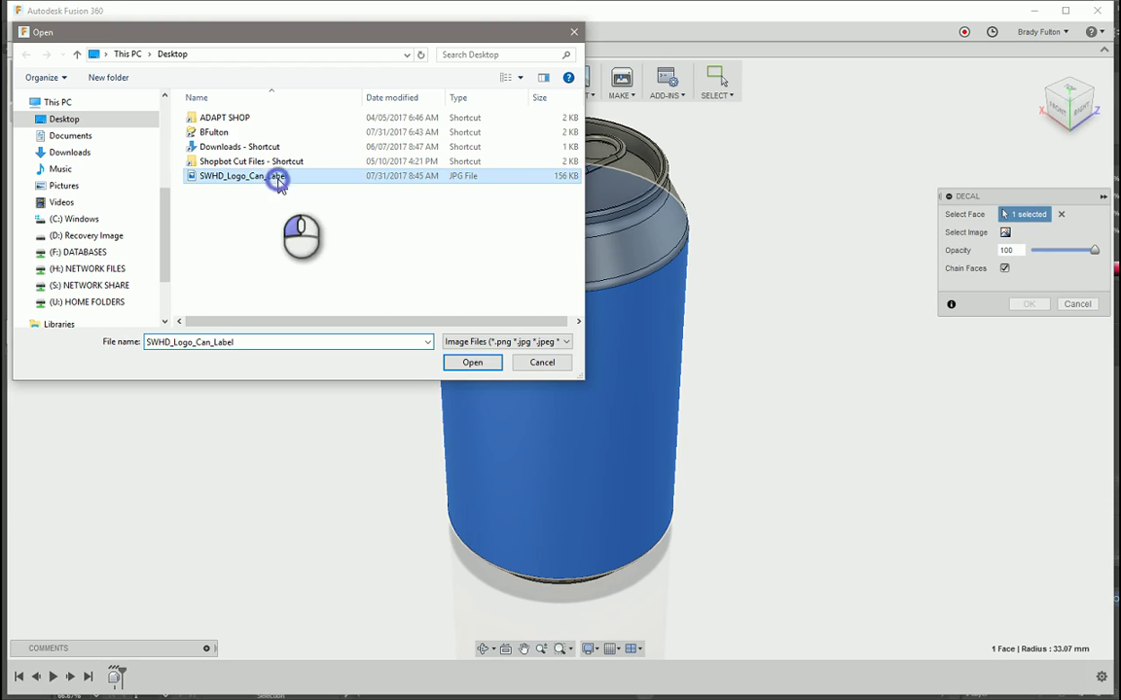
pyautogui.click(471, 362)
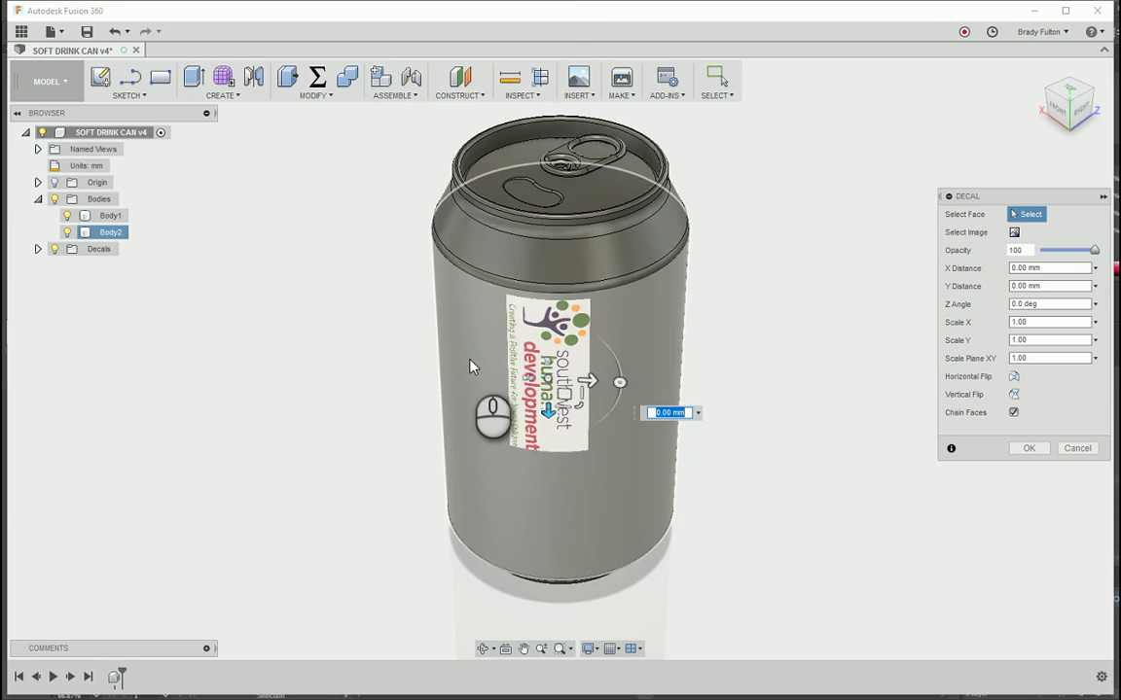
# - Rotate the decal 90° and move it near the centre of the can
pyautogui.moveTo(617, 381); pyautogui.dragTo(548, 318)
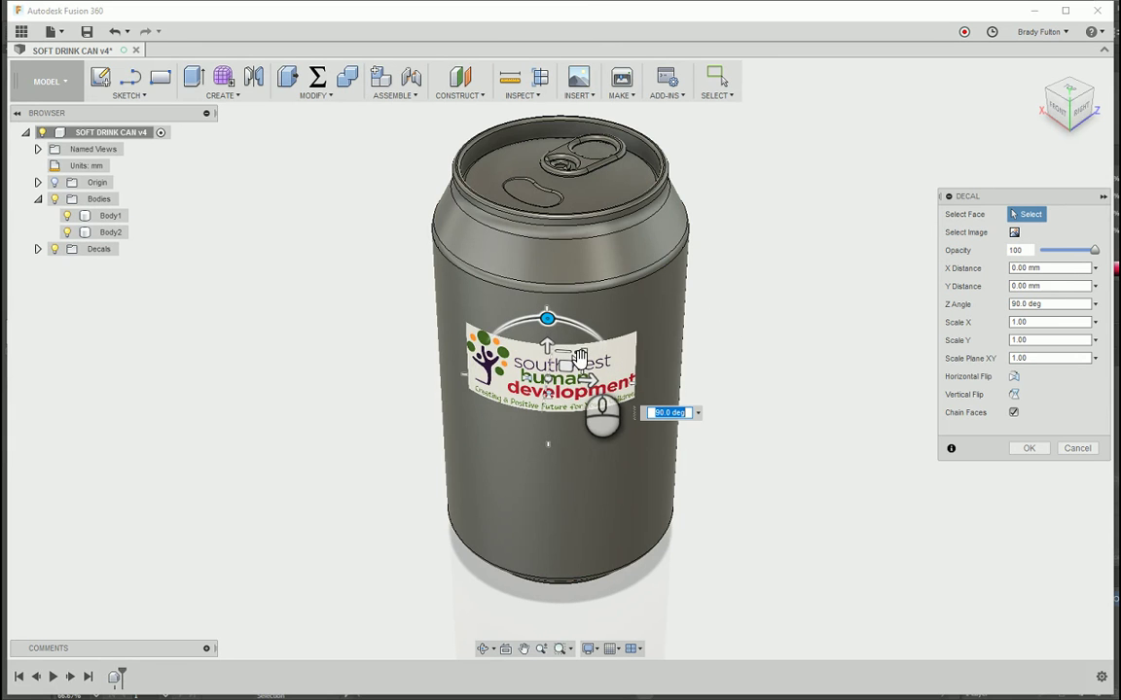
pyautogui.moveTo(580, 356); pyautogui.dragTo(684, 327)
pyautogui.moveTo(500, 424)
pyautogui.mouseDown()
pyautogui.moveTo(498, 414)
pyautogui.moveTo(491, 421)
pyautogui.mouseUp()
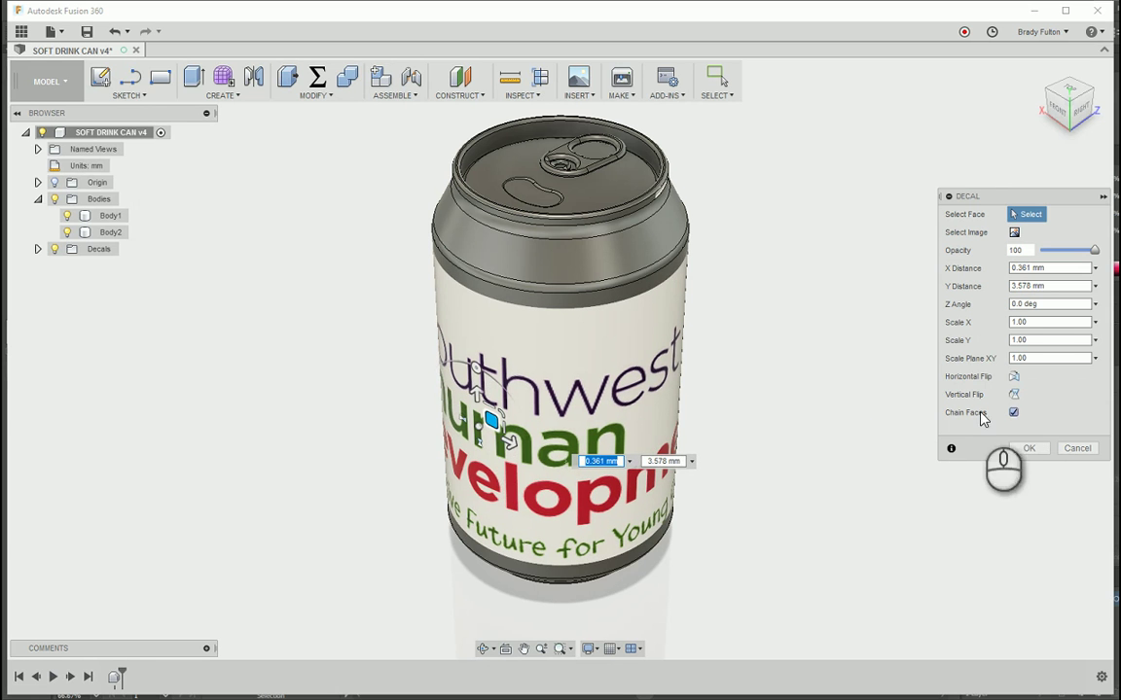
pyautogui.keyDown('shift'); pyautogui.moveTo(868, 400); pyautogui.dragTo(818, 516, button='middle'); pyautogui.keyUp('shift')
# - Turn off Chain Faces so the decal stays on the side face only
pyautogui.click(616, 162)
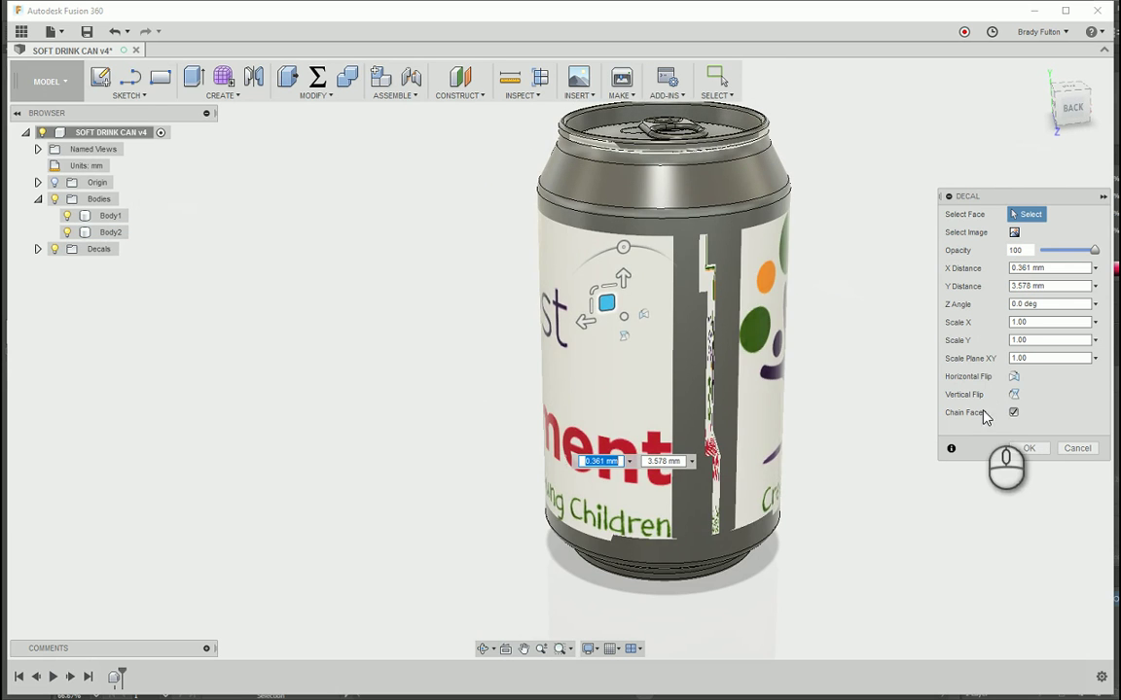
pyautogui.click(1014, 414)
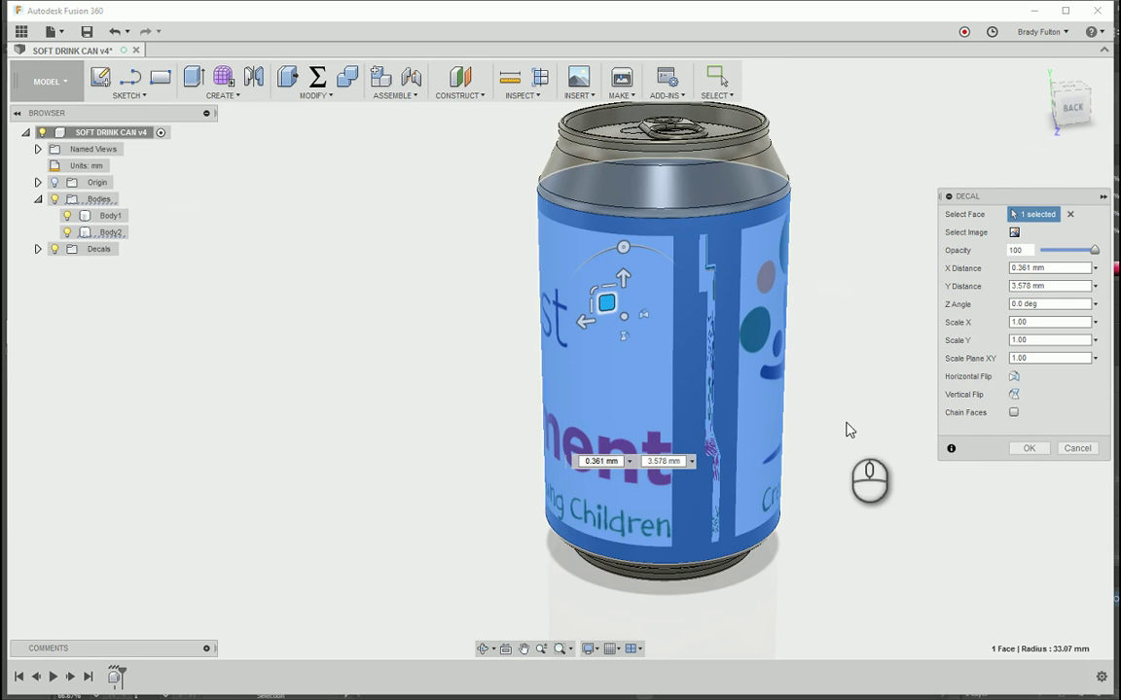
pyautogui.keyDown('shift'); pyautogui.moveTo(838, 403); pyautogui.dragTo(552, 375, button='middle'); pyautogui.keyUp('shift')
# - Scale the decal to 1.118, nudge its position, and apply it
pyautogui.moveTo(553, 375); pyautogui.dragTo(513, 381)
pyautogui.keyDown('shift'); pyautogui.moveTo(675, 369); pyautogui.dragTo(517, 381, button='middle'); pyautogui.keyUp('shift')
pyautogui.click(1023, 450)
pyautogui.keyDown('shift'); pyautogui.moveTo(678, 413); pyautogui.dragTo(776, 333, button='middle'); pyautogui.keyUp('shift')
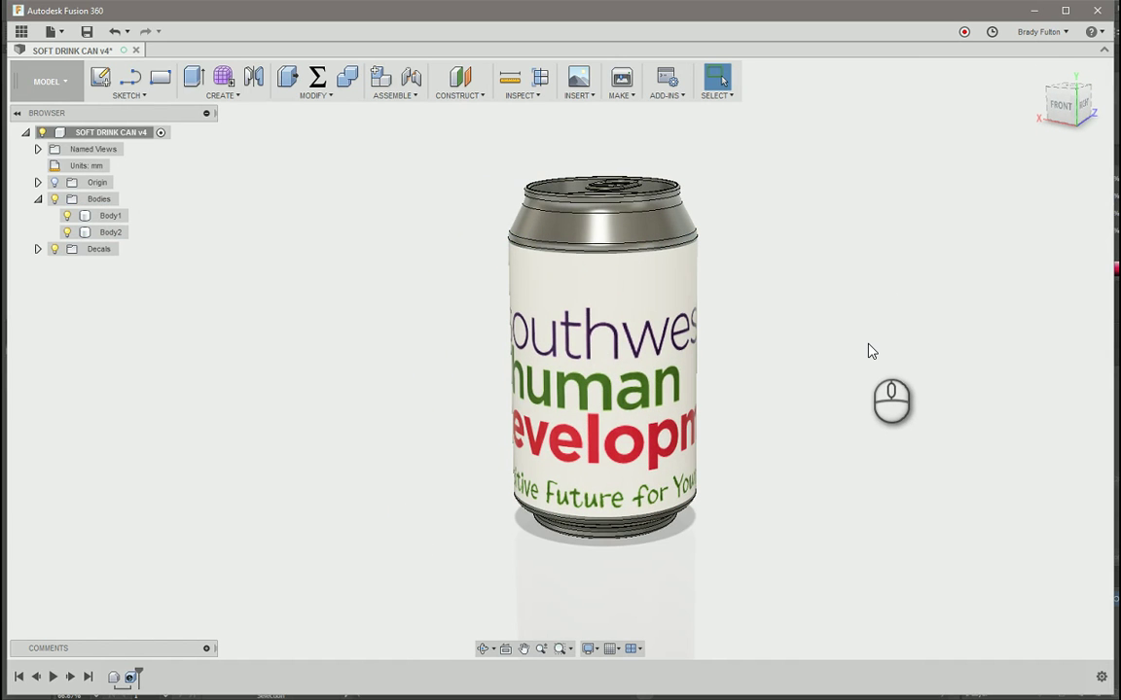
pyautogui.moveTo(872, 351)
pyautogui.keyDown('shift'); pyautogui.mouseDown(button='middle')
pyautogui.moveTo(873, 372)
pyautogui.moveTo(886, 363)
pyautogui.mouseUp(button='middle'); pyautogui.keyUp('shift')
# - Return to the home view and undo the logo decal
pyautogui.click(1039, 74)
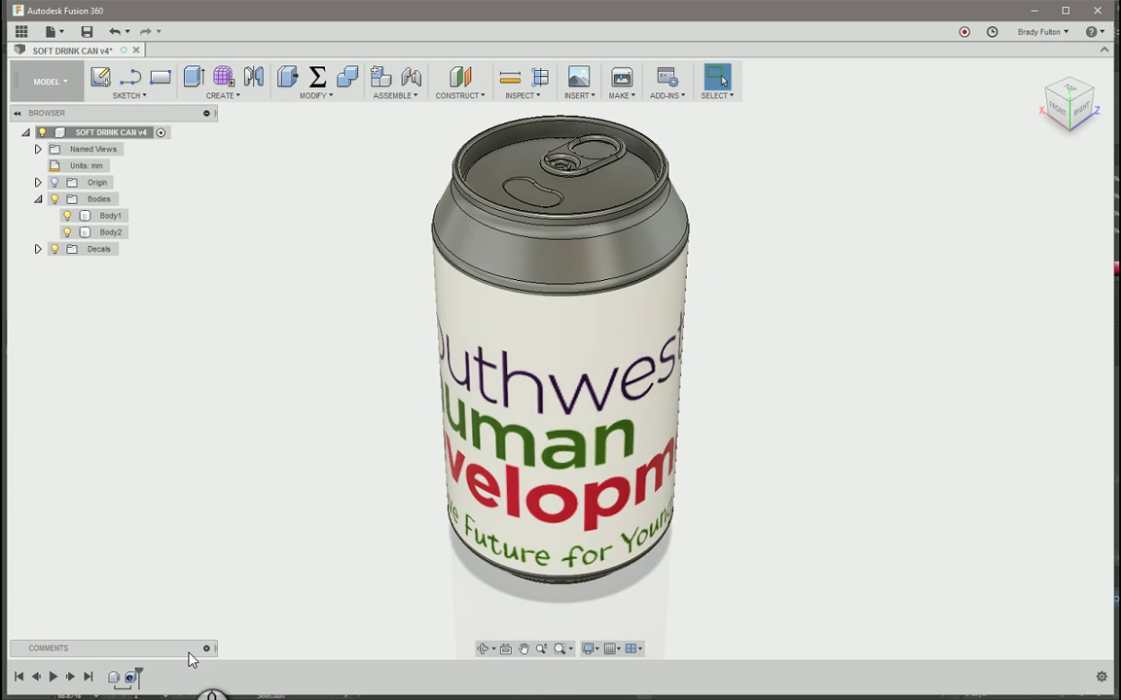
pyautogui.hotkey('ctrl', 'z')
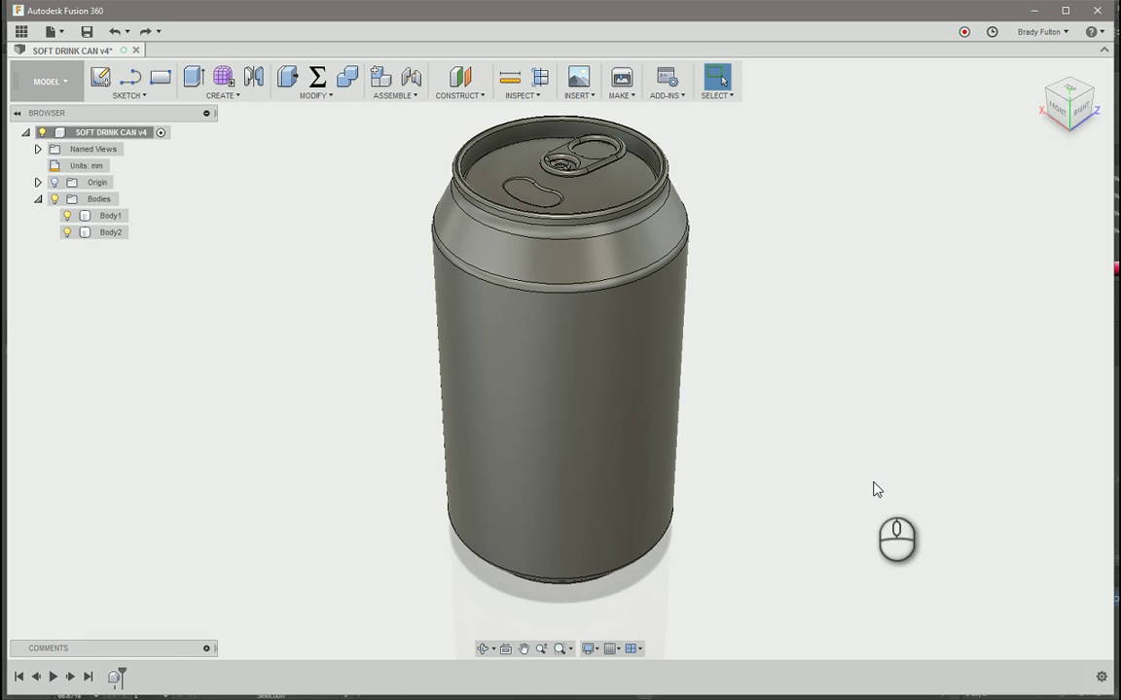
# - Set Apply To Faces and drag the Can Wrap appearance onto the can's side face
pyautogui.press('a')
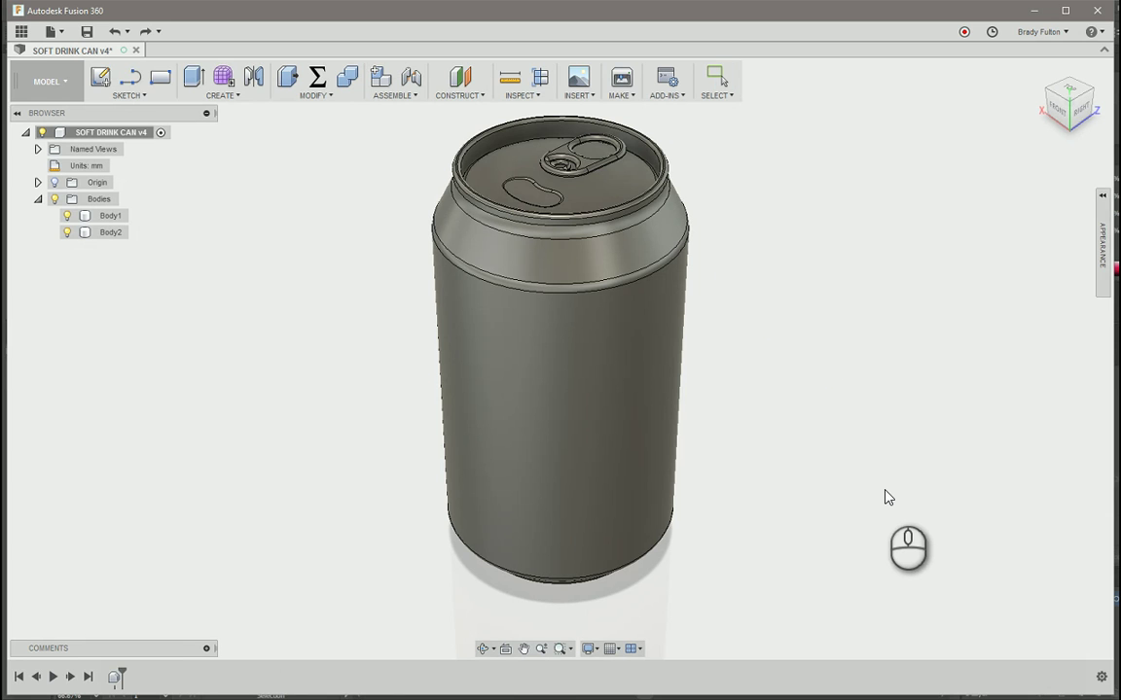
pyautogui.click(1105, 239)
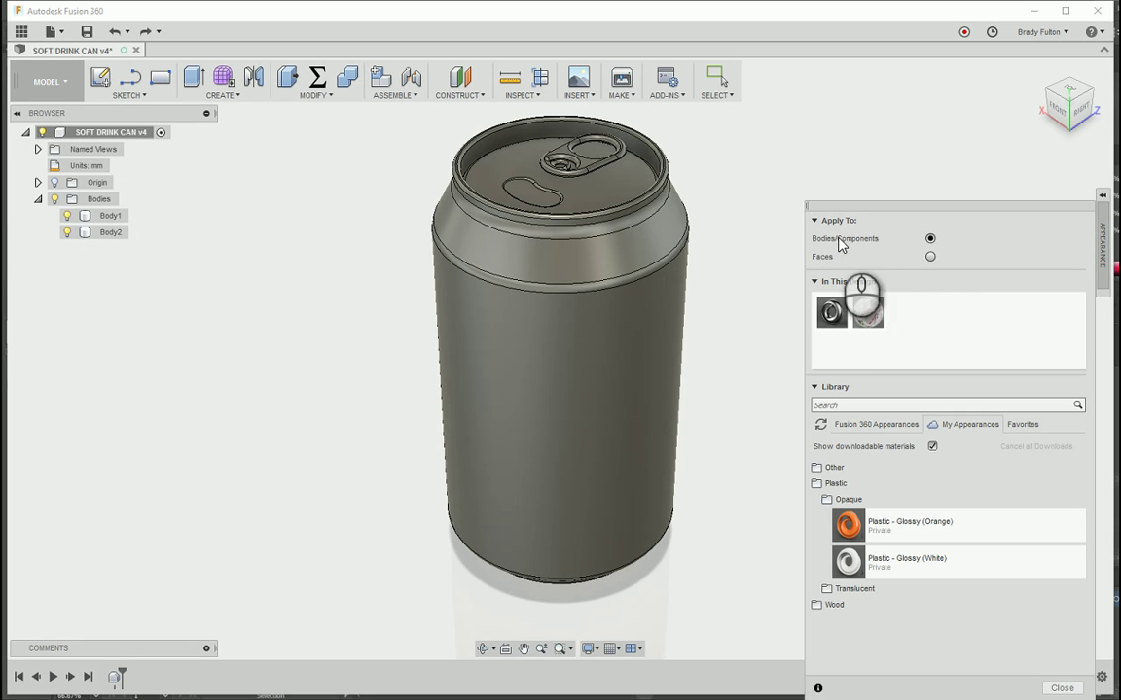
pyautogui.click(930, 256)
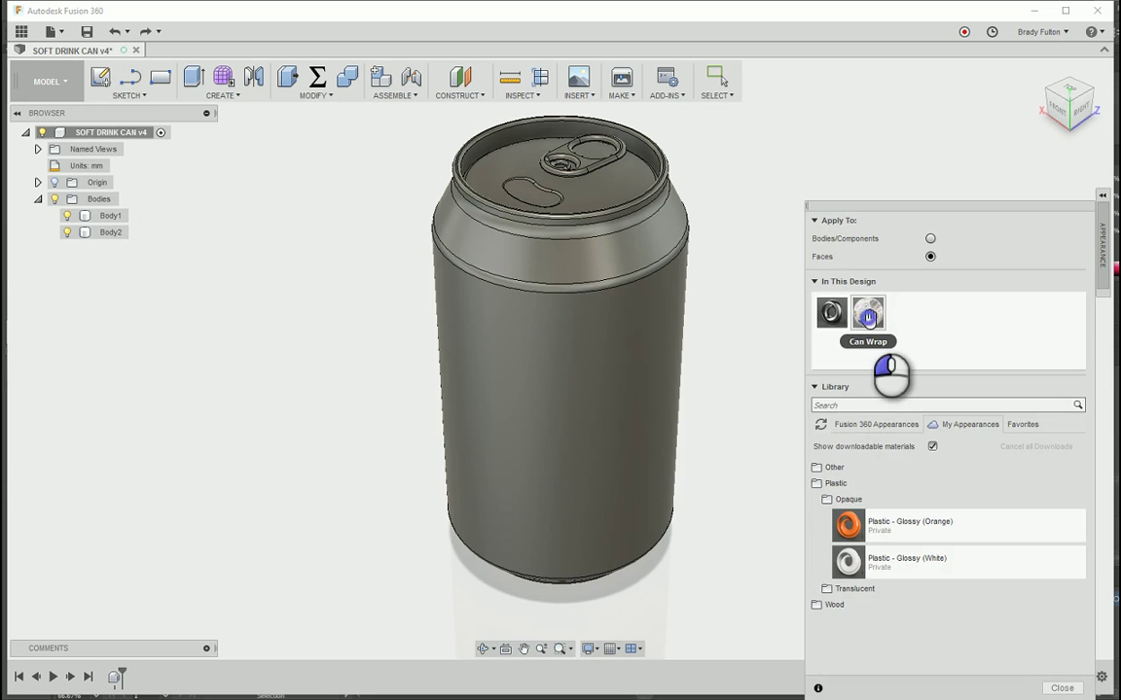
pyautogui.moveTo(868, 315); pyautogui.dragTo(629, 383)
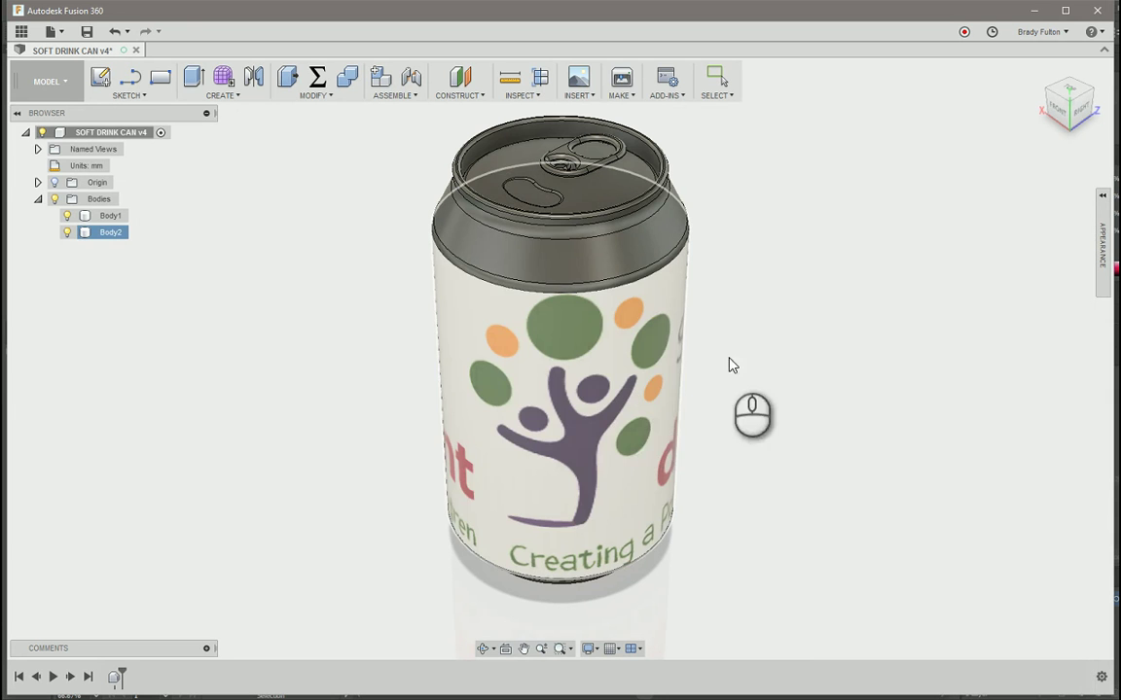
pyautogui.keyDown('shift'); pyautogui.moveTo(850, 305); pyautogui.dragTo(854, 306, button='middle'); pyautogui.keyUp('shift')
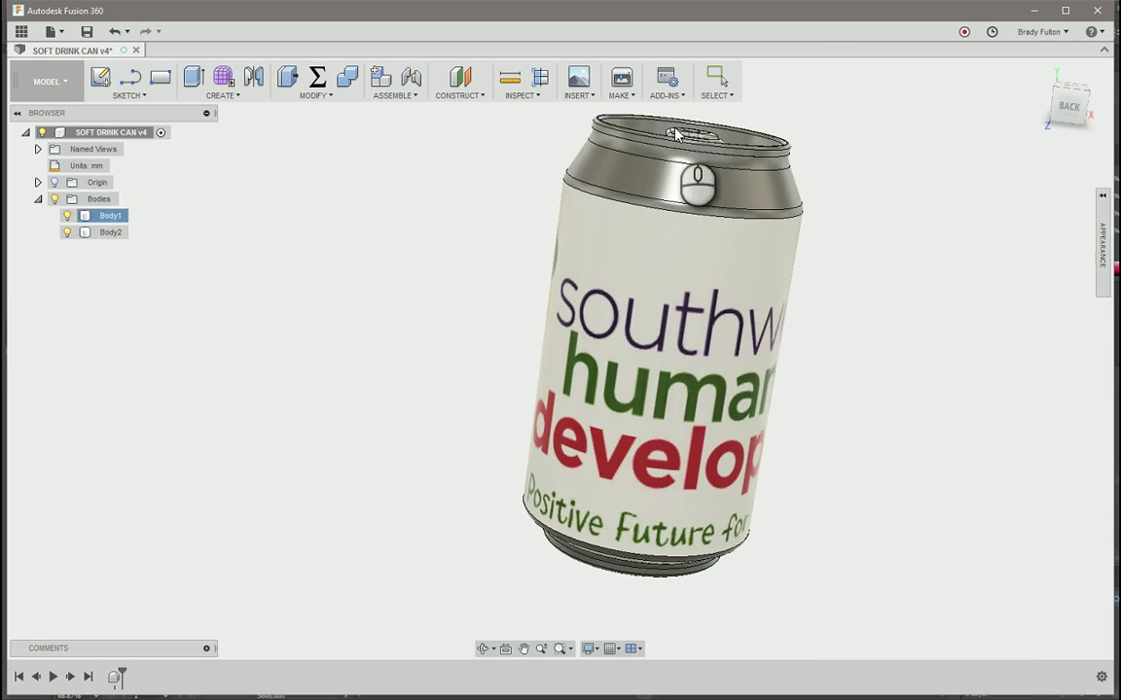
pyautogui.click(1043, 74)
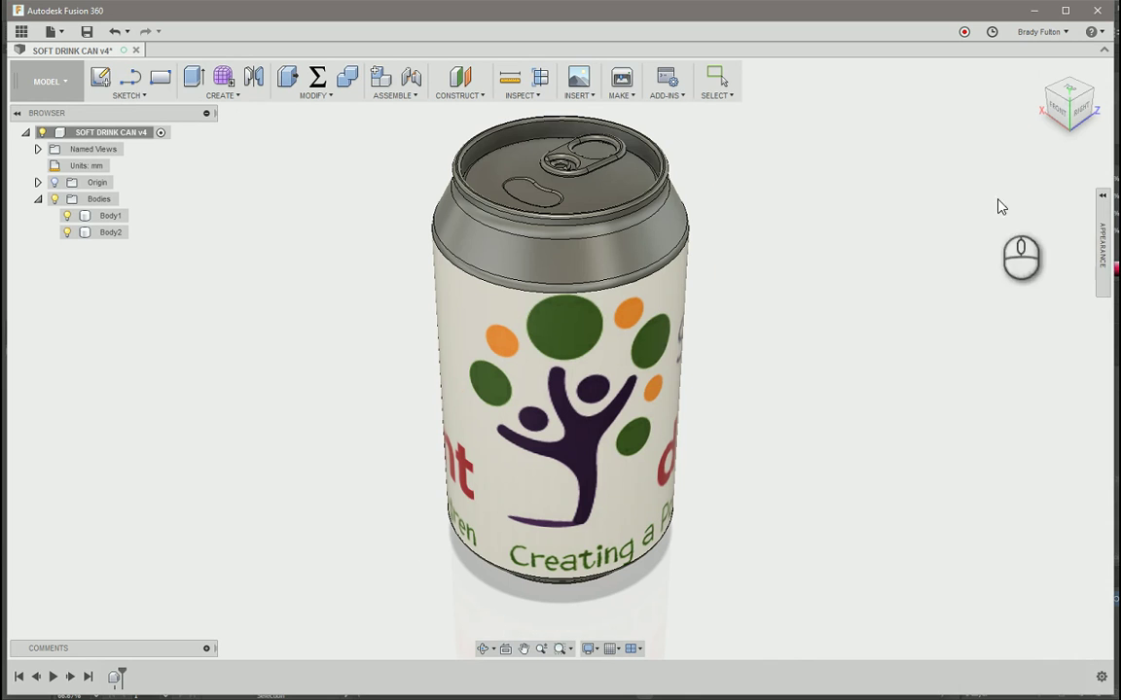
# - Apply Plastic - Glossy (Orange) to the can and open it in the advanced material editor
pyautogui.click(1106, 228)
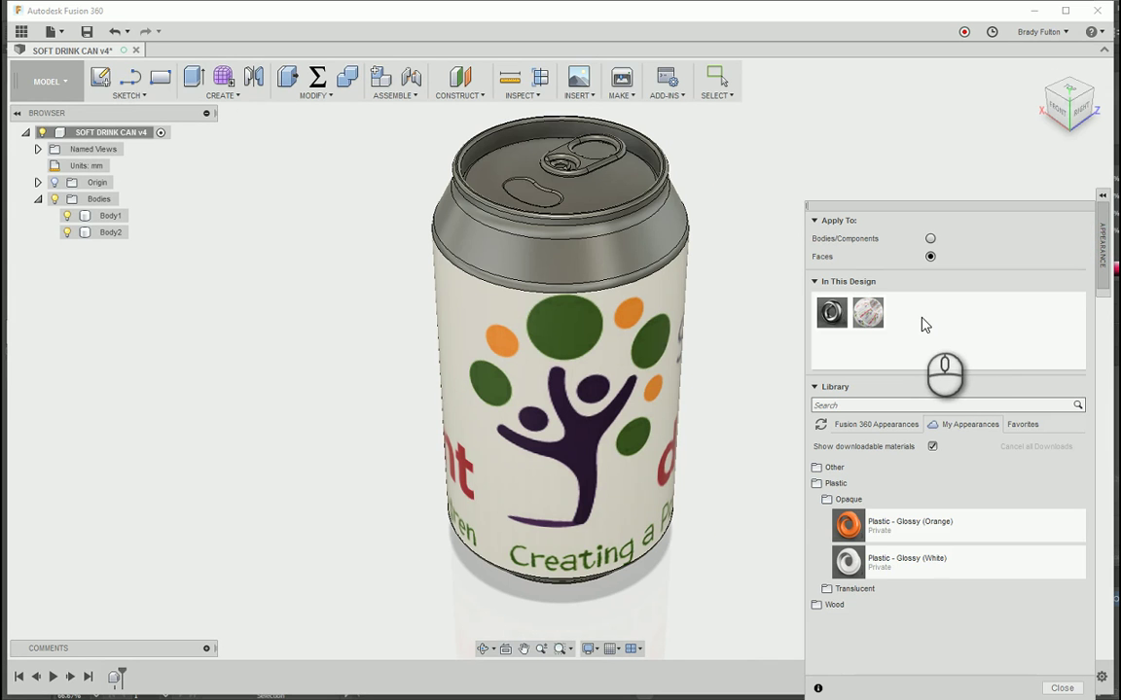
pyautogui.click(851, 529)
pyautogui.moveTo(851, 528); pyautogui.dragTo(640, 465)
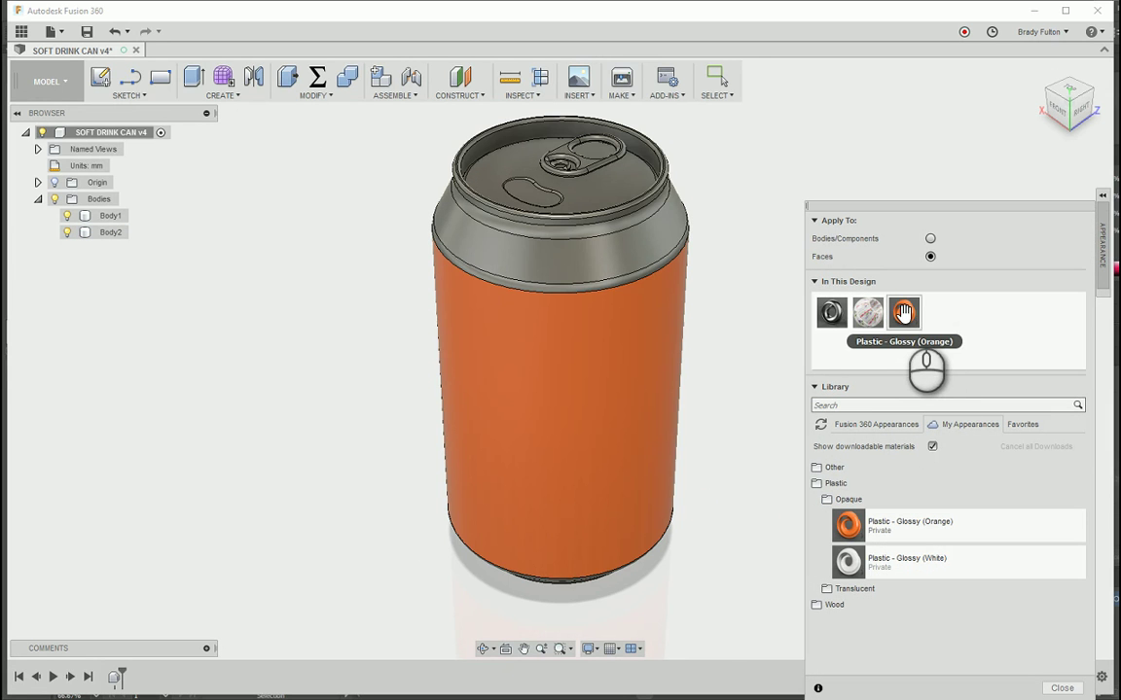
pyautogui.rightClick(904, 312)
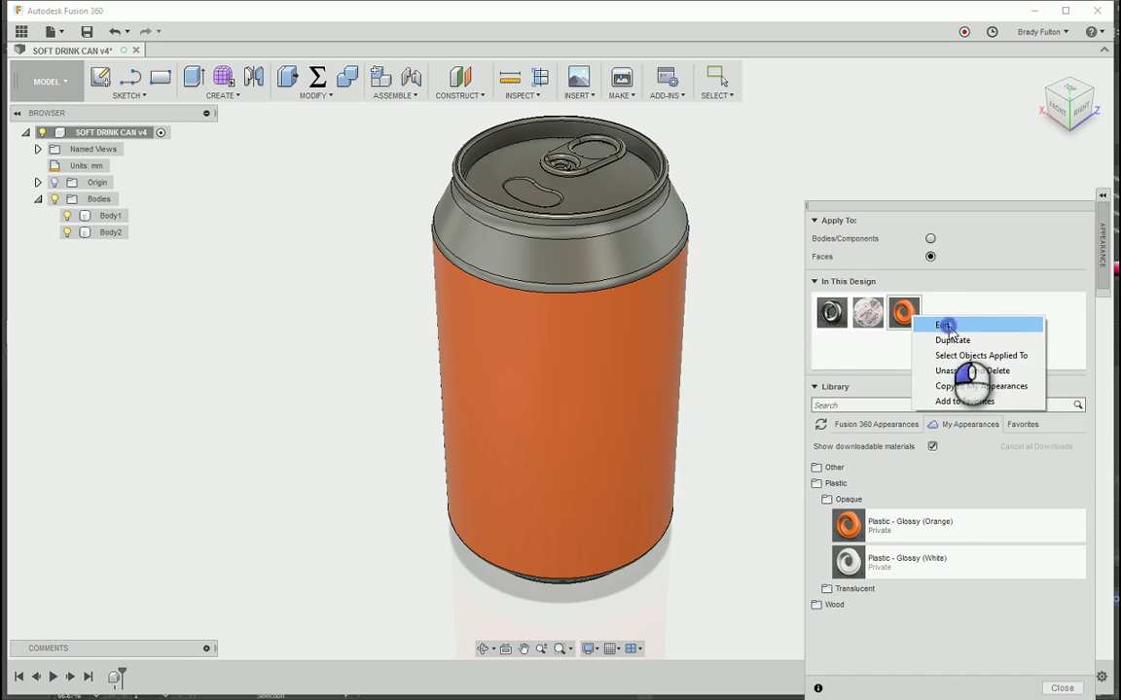
pyautogui.click(942, 325)
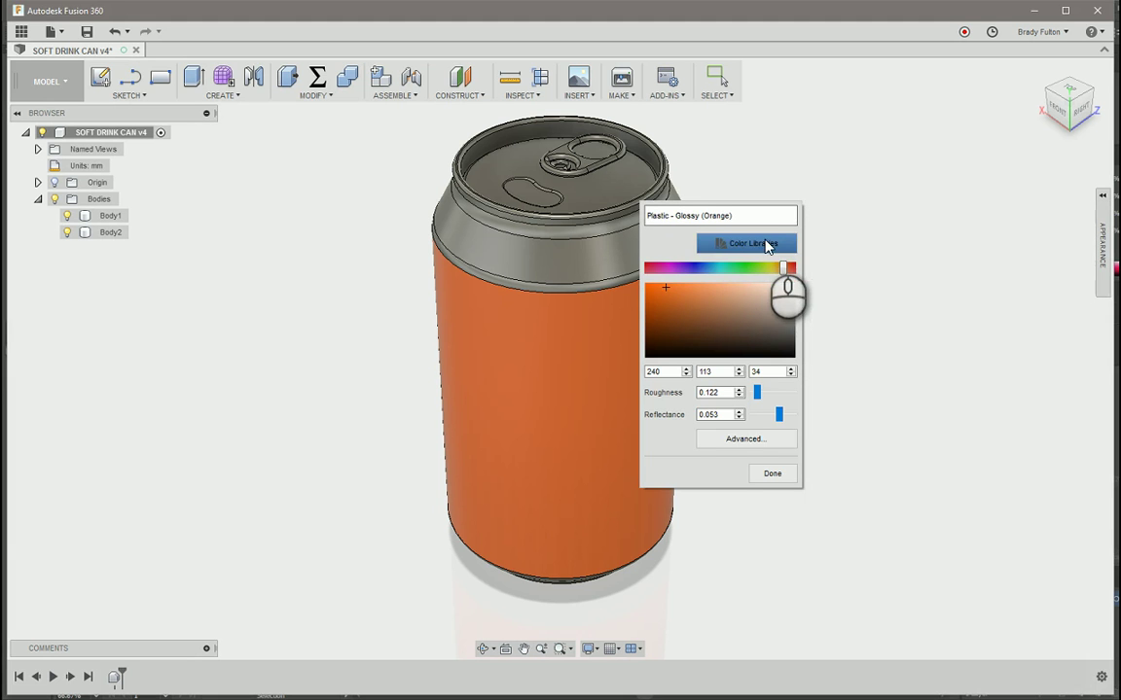
pyautogui.click(747, 439)
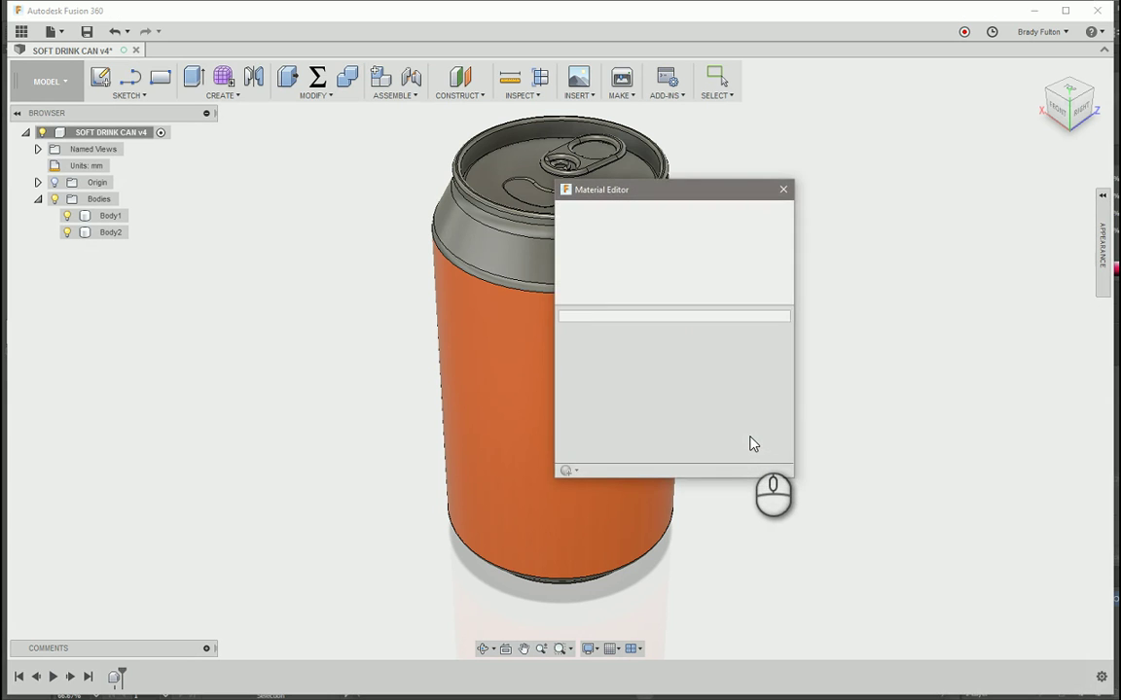
pyautogui.moveTo(707, 194); pyautogui.dragTo(270, 286)
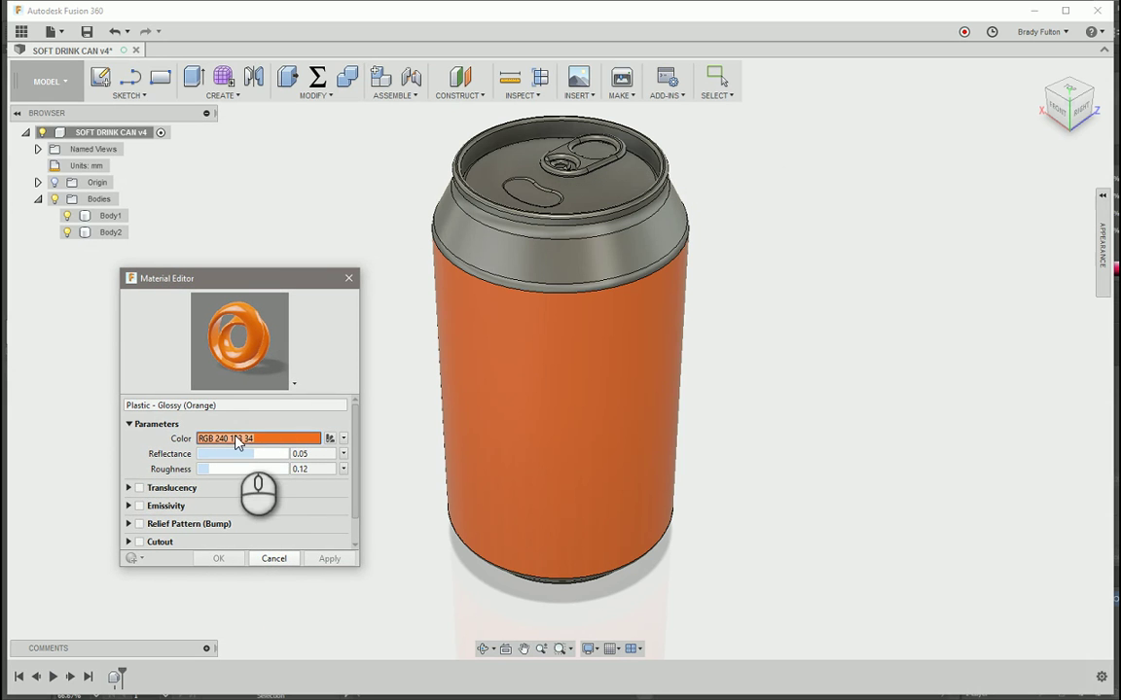
# - Set the appearance colour to the SWHD_Logo_Can_Label.jpg image and bring up its image options
pyautogui.click(344, 438)
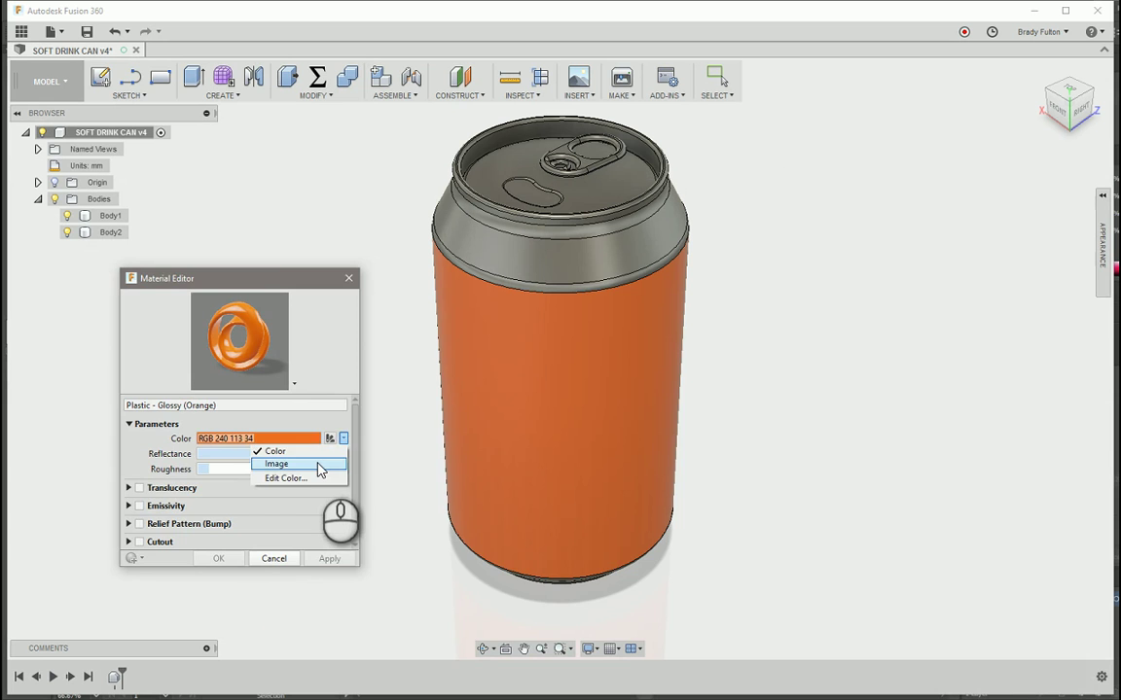
pyautogui.click(321, 464)
pyautogui.click(332, 447)
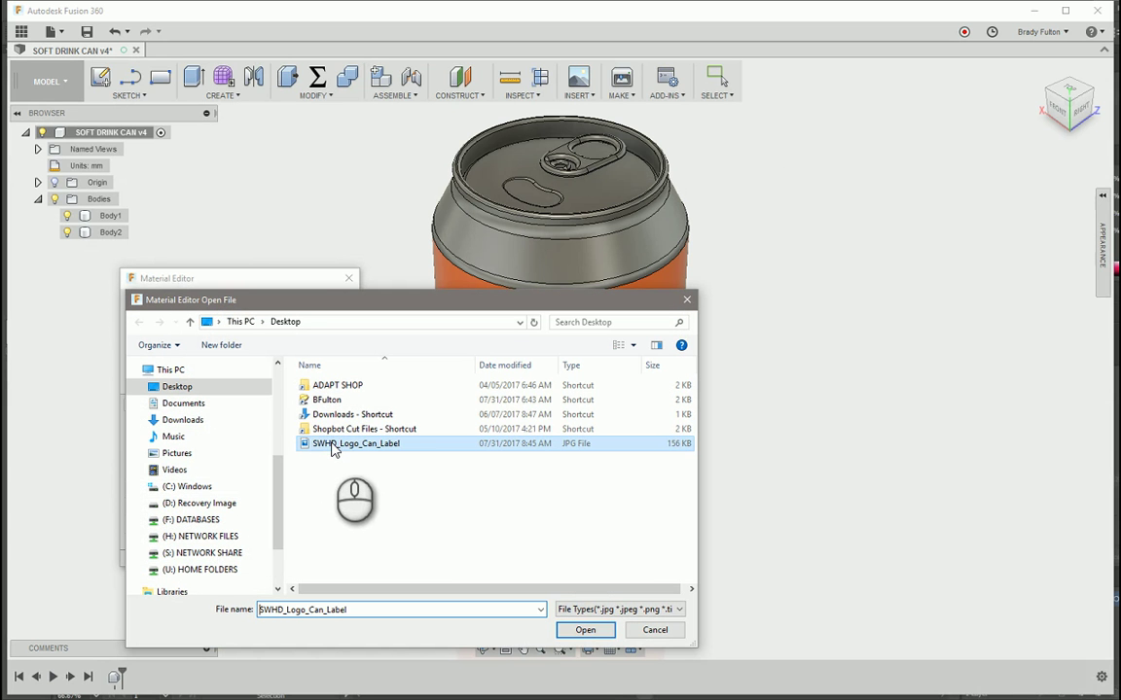
pyautogui.click(583, 630)
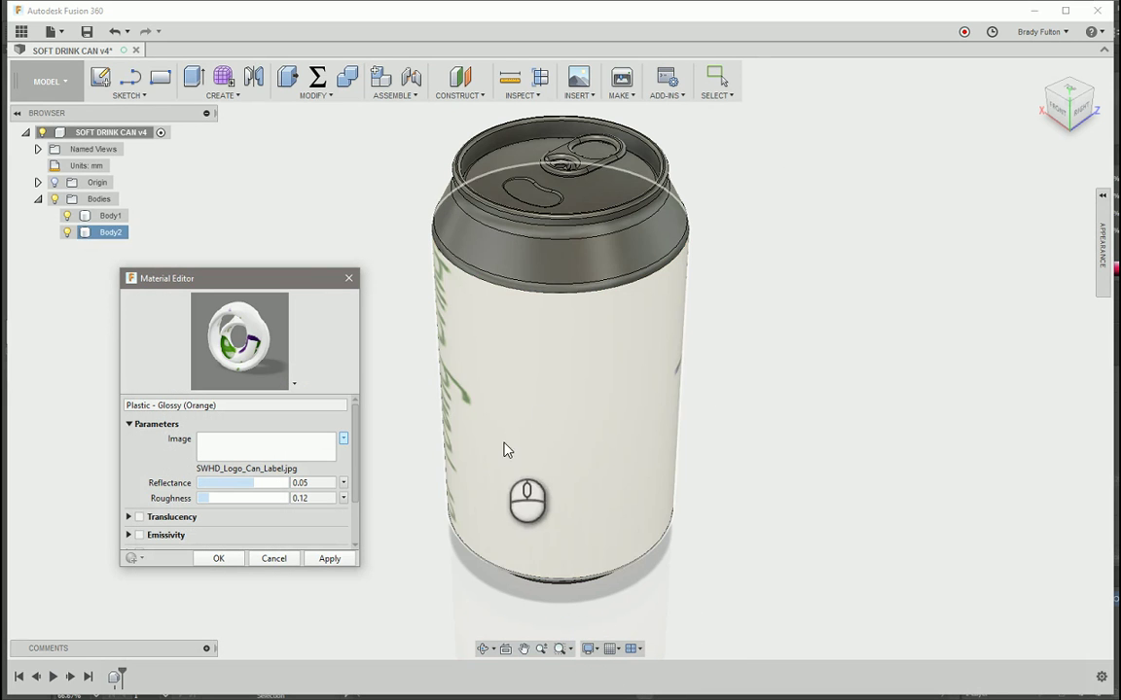
pyautogui.moveTo(295, 270); pyautogui.dragTo(296, 145)
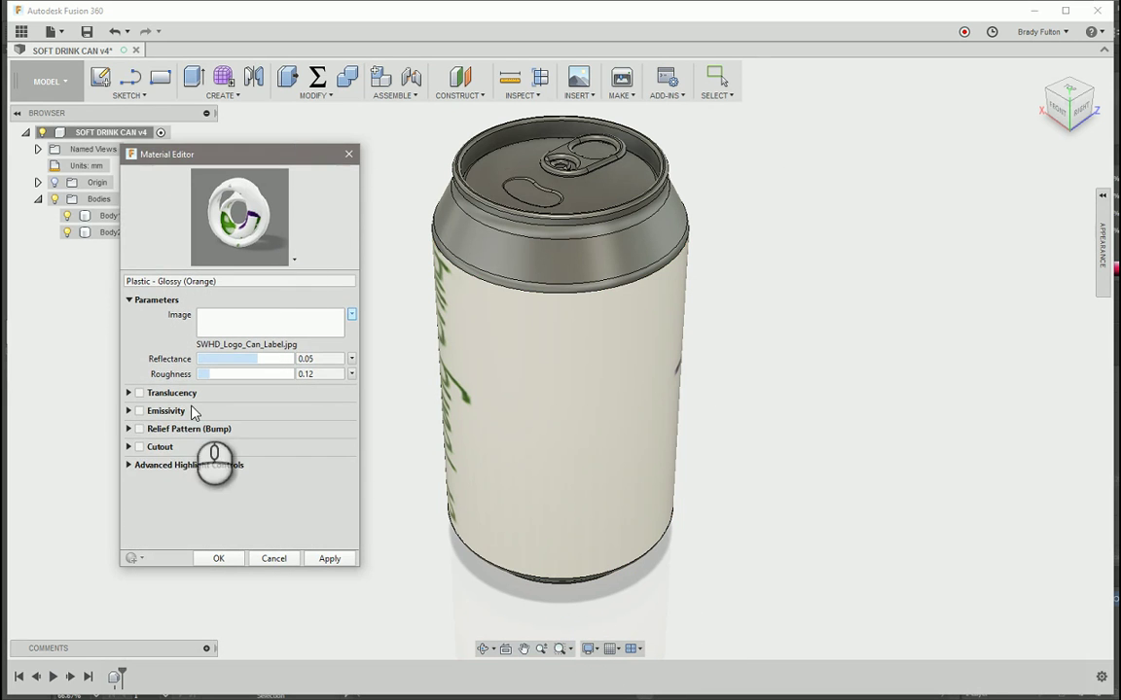
pyautogui.click(352, 314)
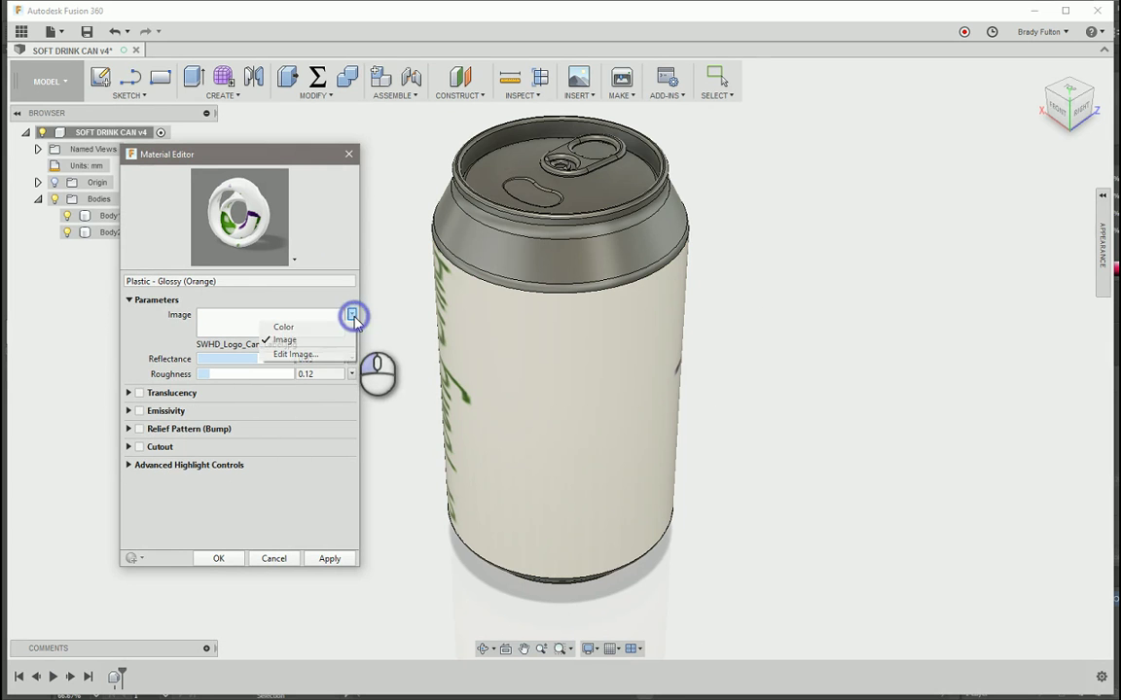
# - Rotate the label texture 90°
pyautogui.click(336, 356)
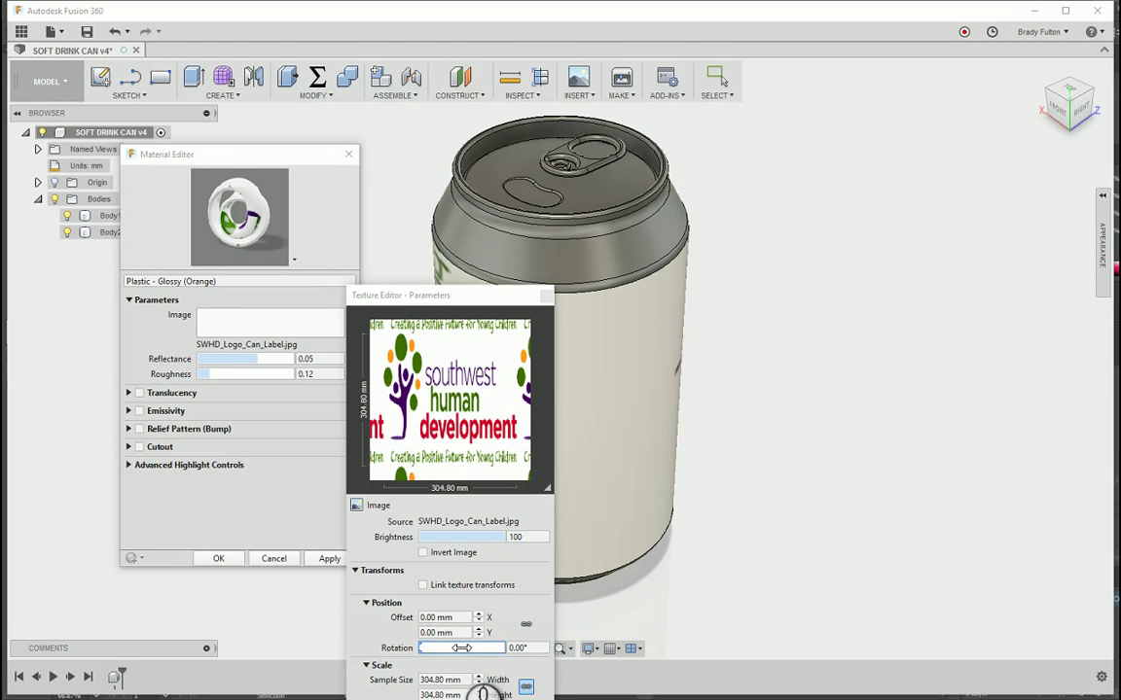
pyautogui.click(516, 645)
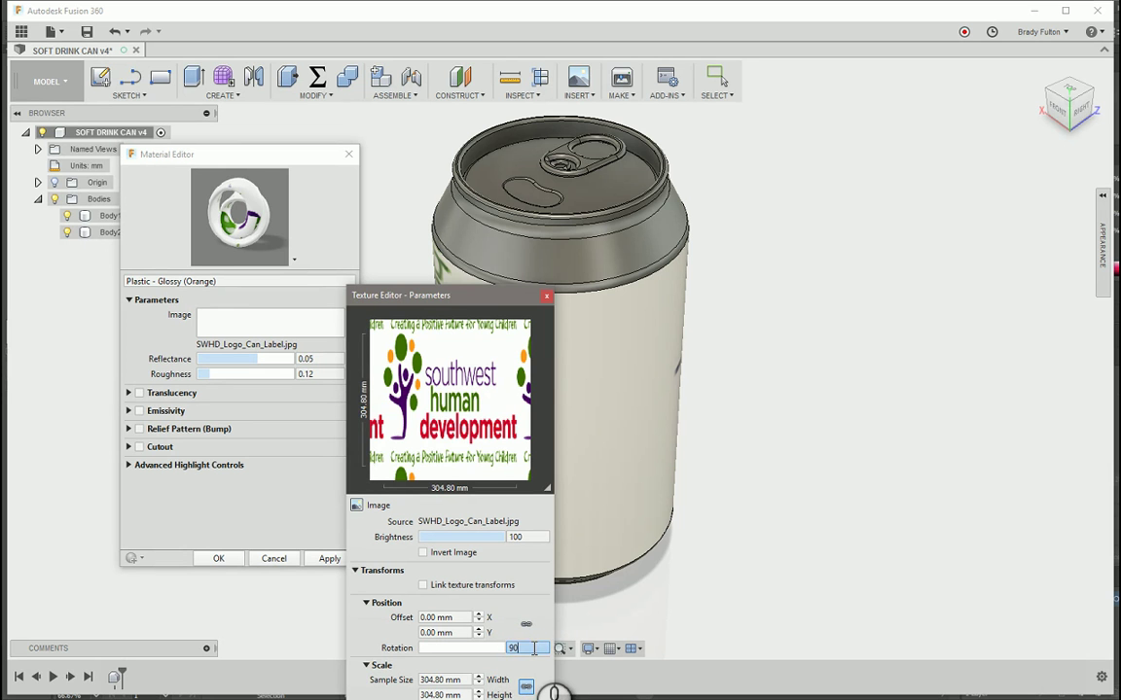
pyautogui.write('90')
pyautogui.press('Return')
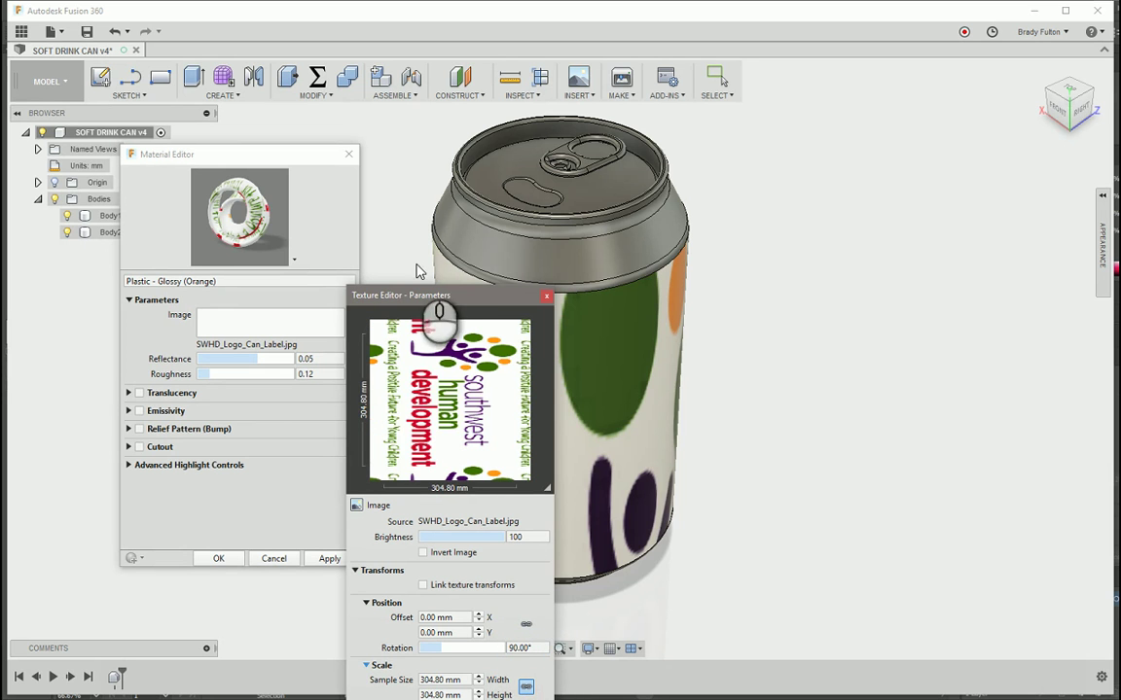
pyautogui.moveTo(445, 297); pyautogui.dragTo(853, 121)
# - Unlink the scale and size the label 207.785 mm wide by 93.478 mm high
pyautogui.click(839, 437)
pyautogui.click(838, 438)
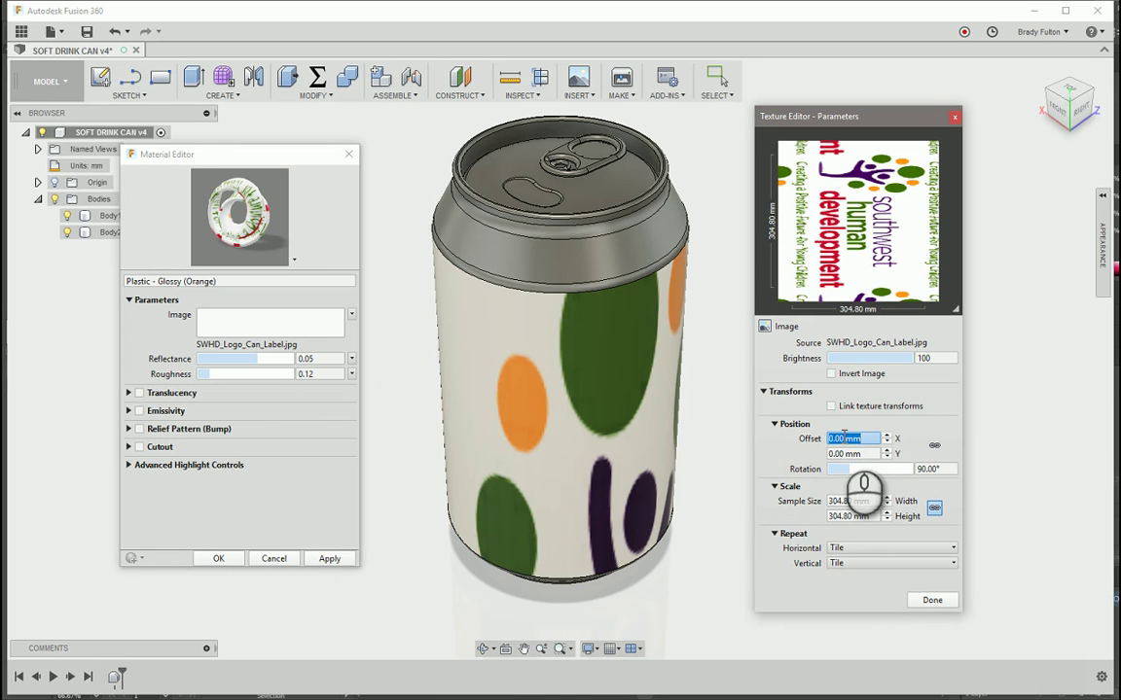
pyautogui.click(934, 507)
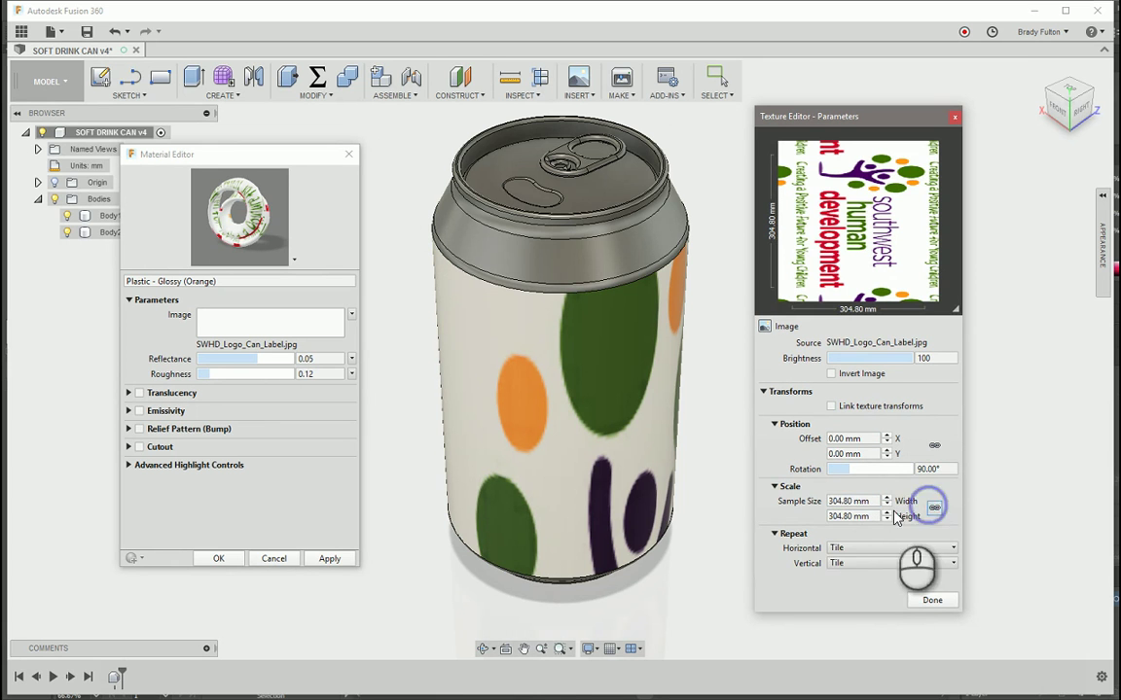
pyautogui.click(839, 500)
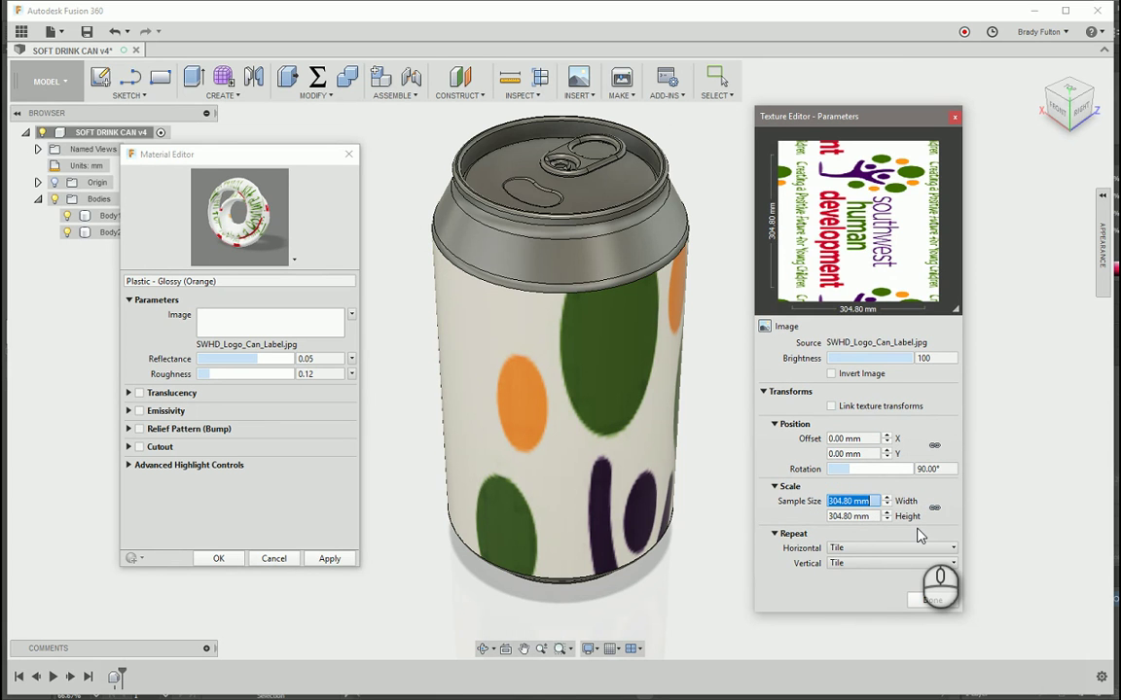
pyautogui.write('207.785')
pyautogui.press('Tab')
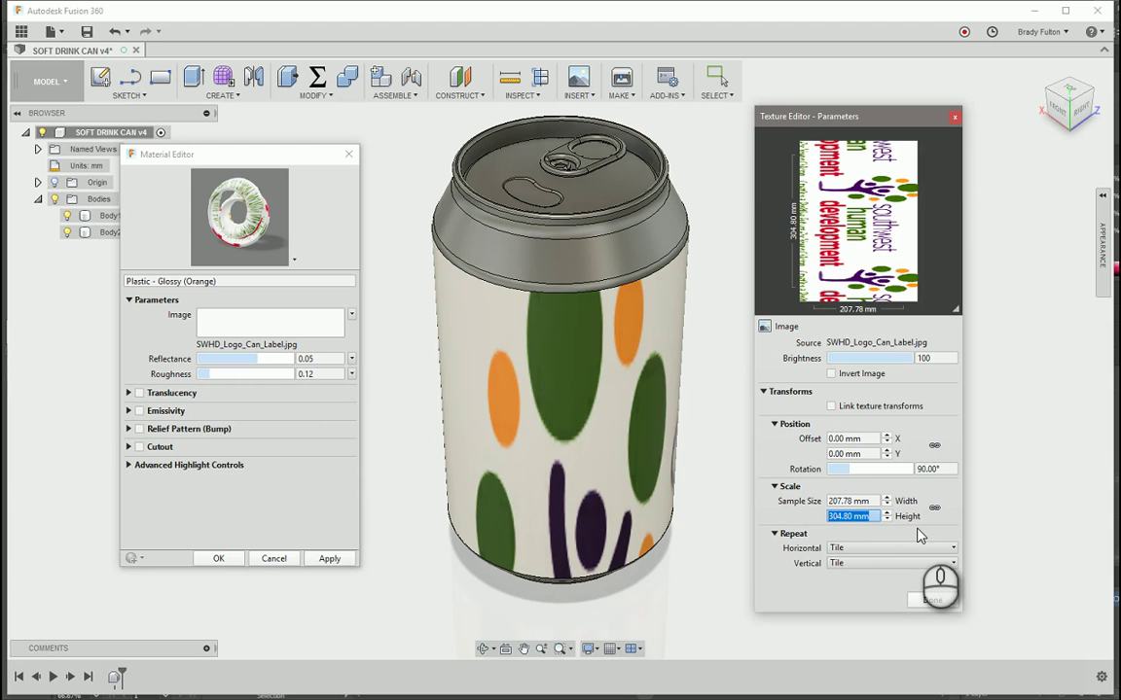
pyautogui.write('93.78')
pyautogui.press('BackSpace')
pyautogui.press('BackSpace')
pyautogui.write('14')
pyautogui.press('BackSpace')
pyautogui.press('BackSpace')
pyautogui.write('478')
pyautogui.press('Tab')
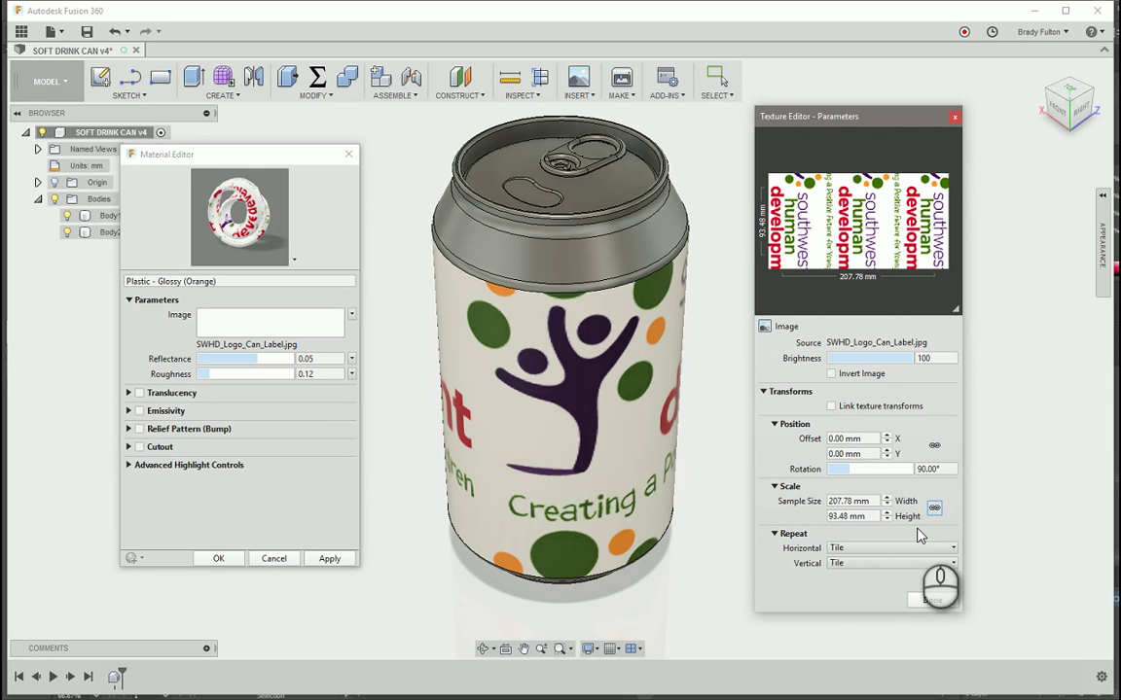
# - Offset the label -18 mm horizontally and finish the texture edits
pyautogui.click(841, 439)
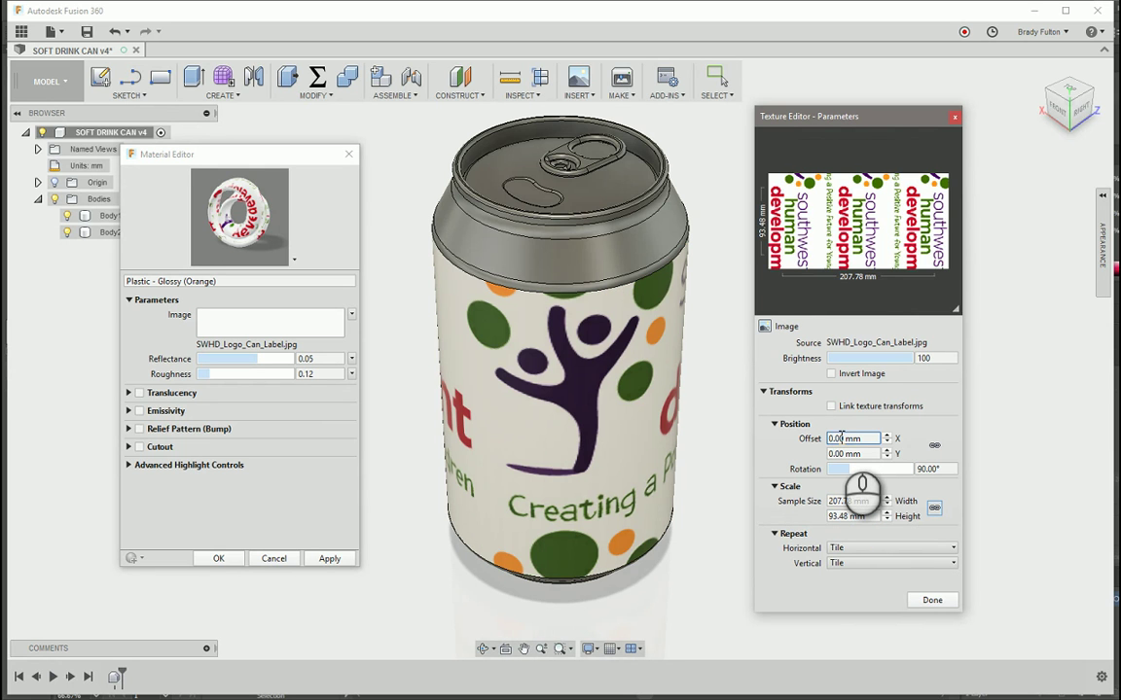
pyautogui.doubleClick(842, 437)
pyautogui.press('Tab')
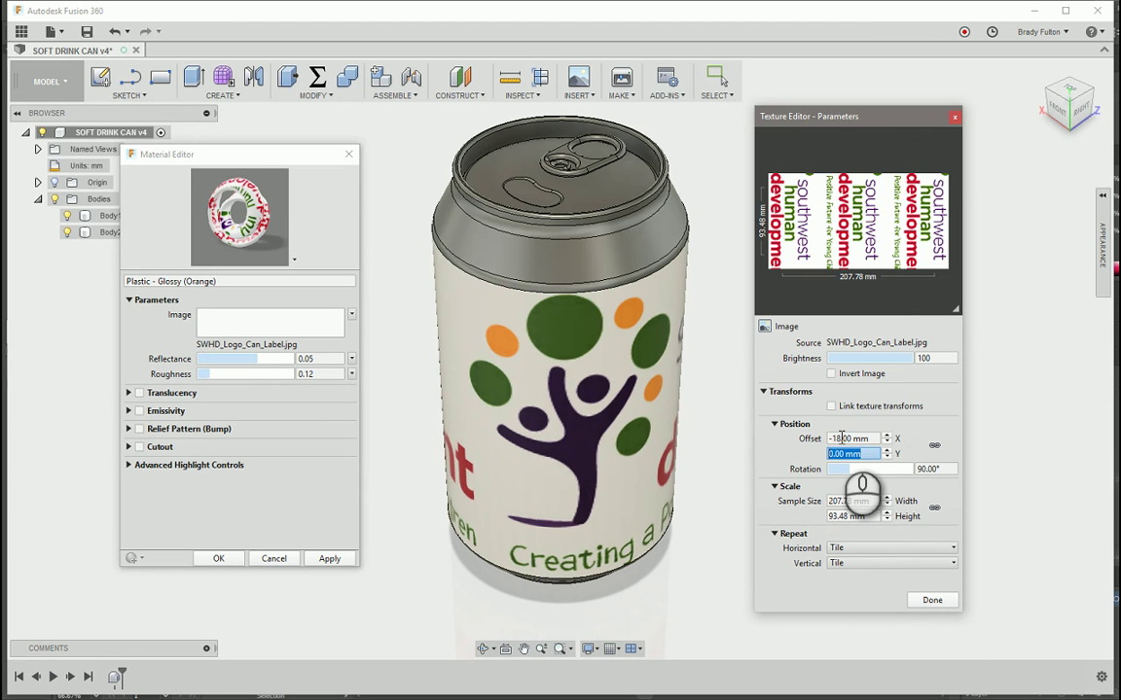
pyautogui.click(932, 601)
# - Rename the appearance to CanWrap2, confirm it, and view the labelled can side-on
pyautogui.tripleClick(179, 281)
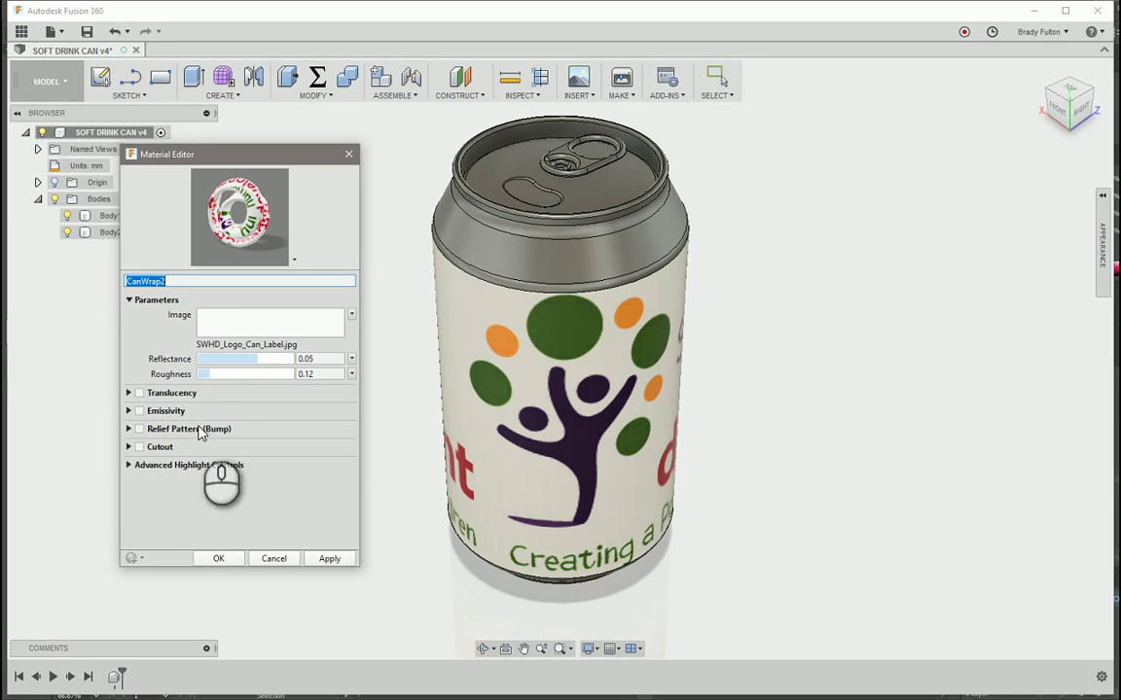
pyautogui.click(231, 560)
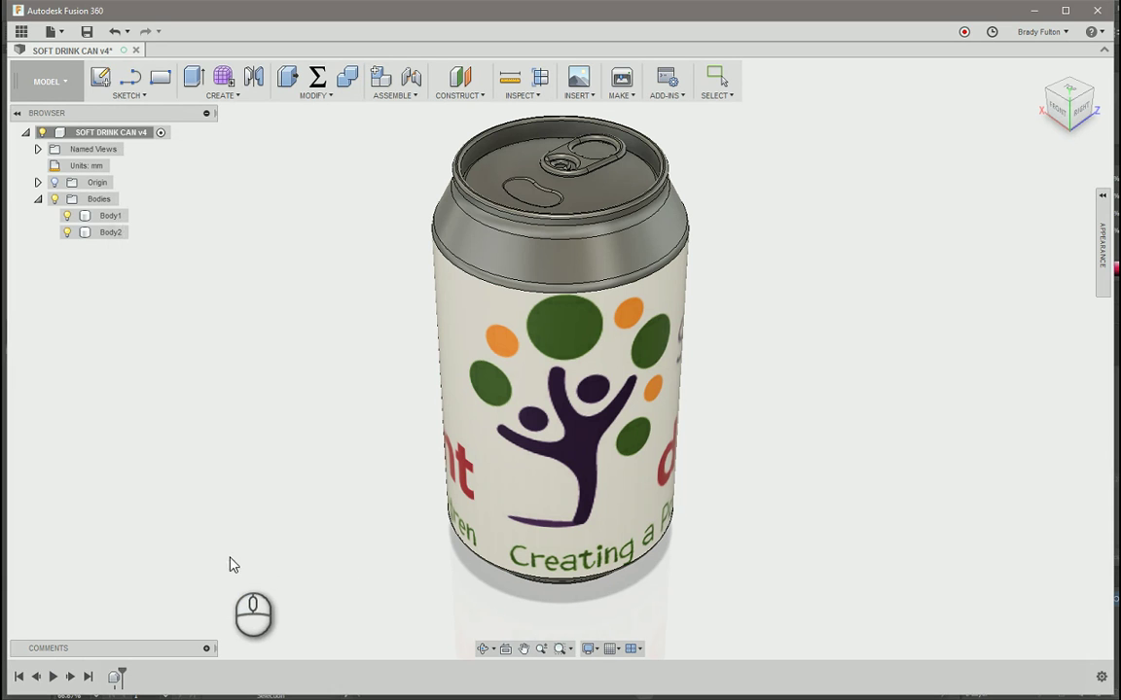
pyautogui.keyDown('shift'); pyautogui.moveTo(251, 488); pyautogui.dragTo(978, 407, button='middle'); pyautogui.keyUp('shift')
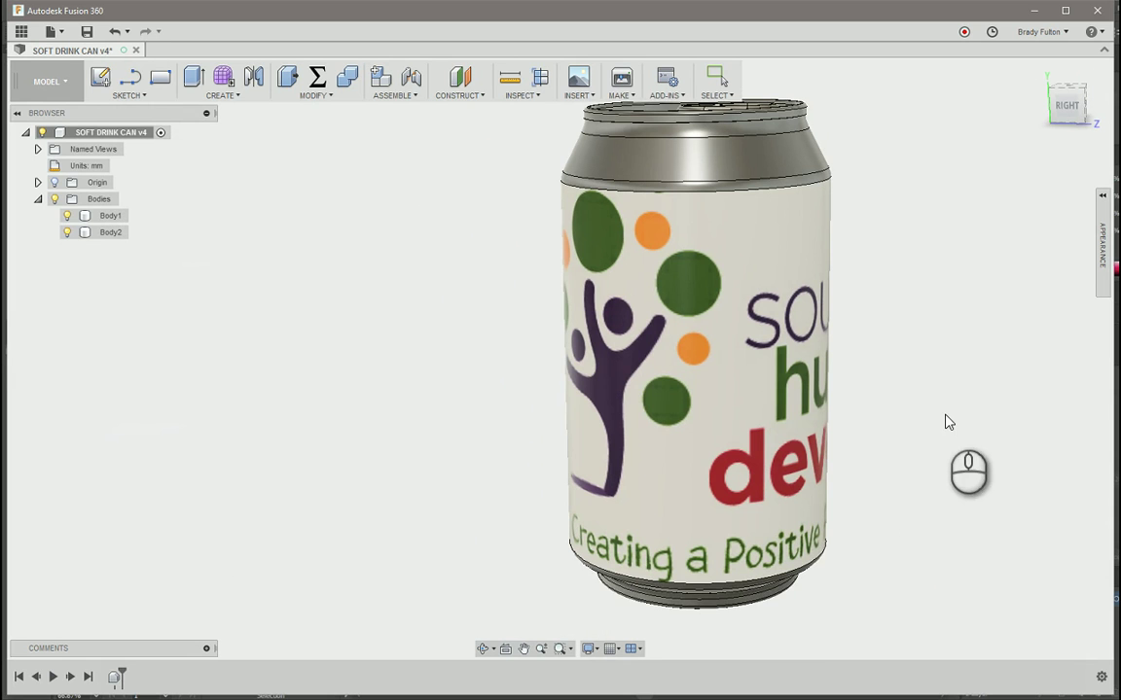